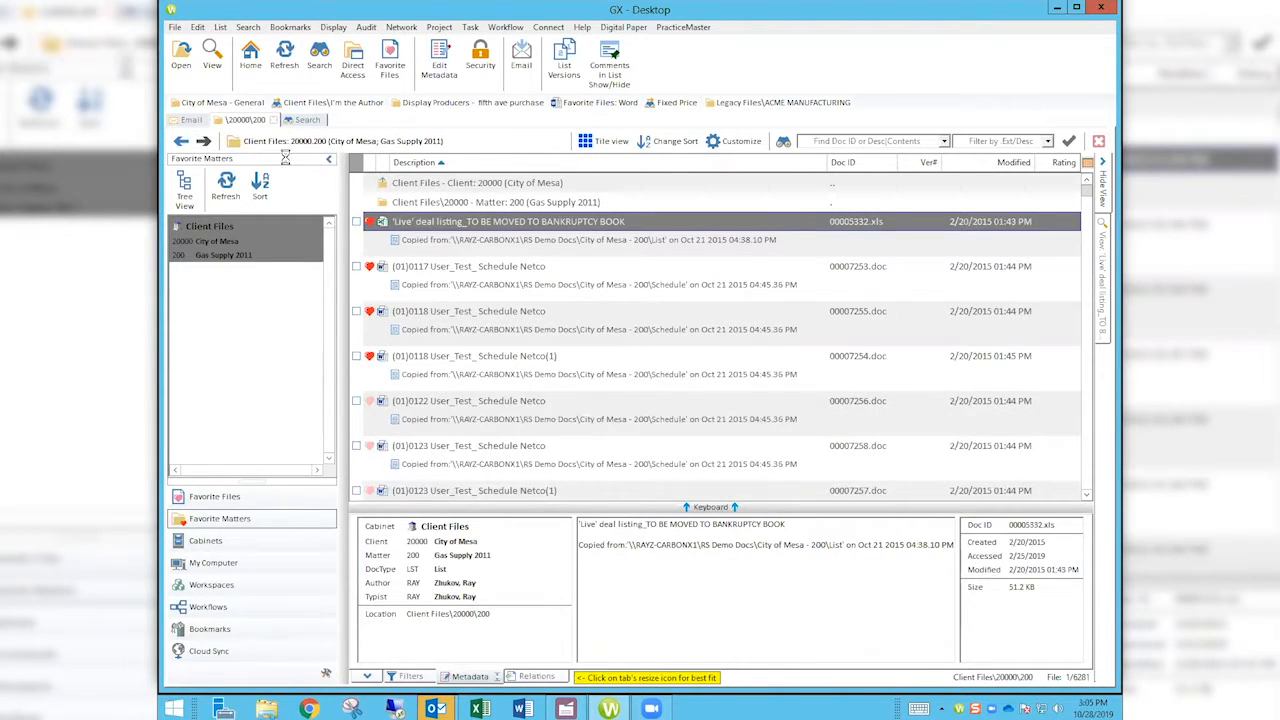
Collapse the favorite matters and metadata panes and sort the matter's file list by modified date, oldest first.
{"action": "left_click", "coordinate": [328, 159]}
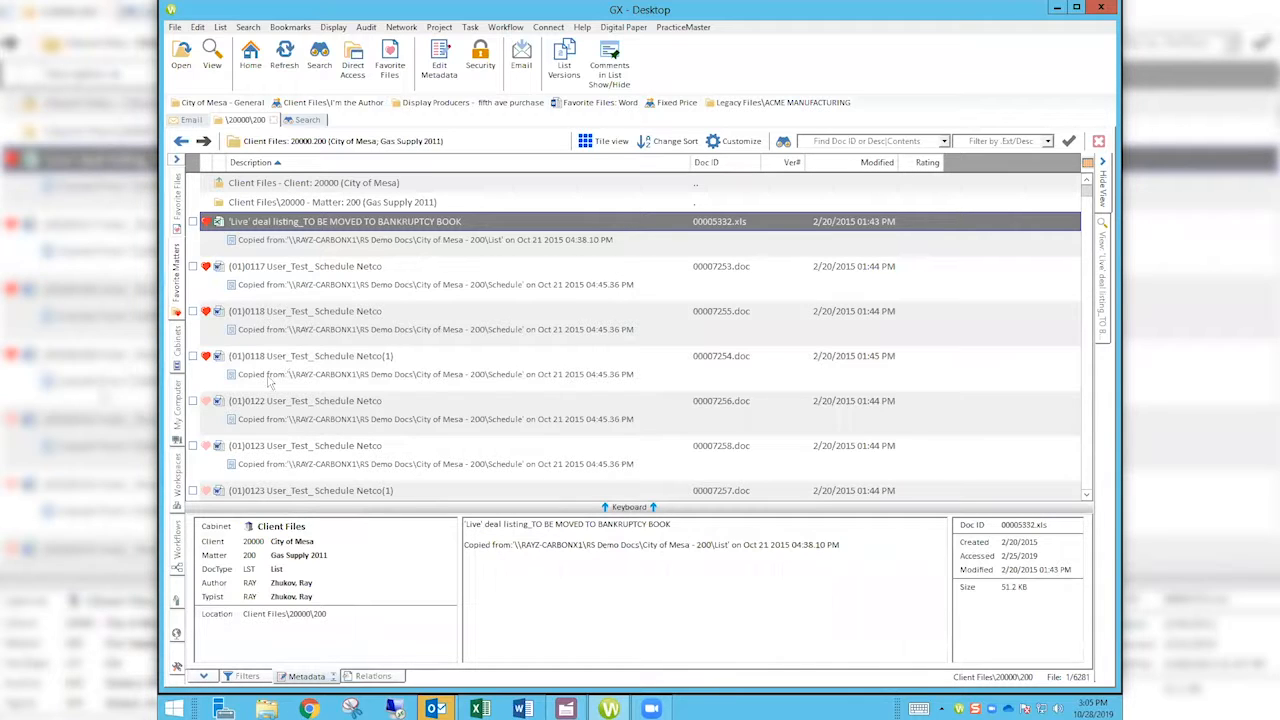
{"action": "left_click", "coordinate": [203, 676]}
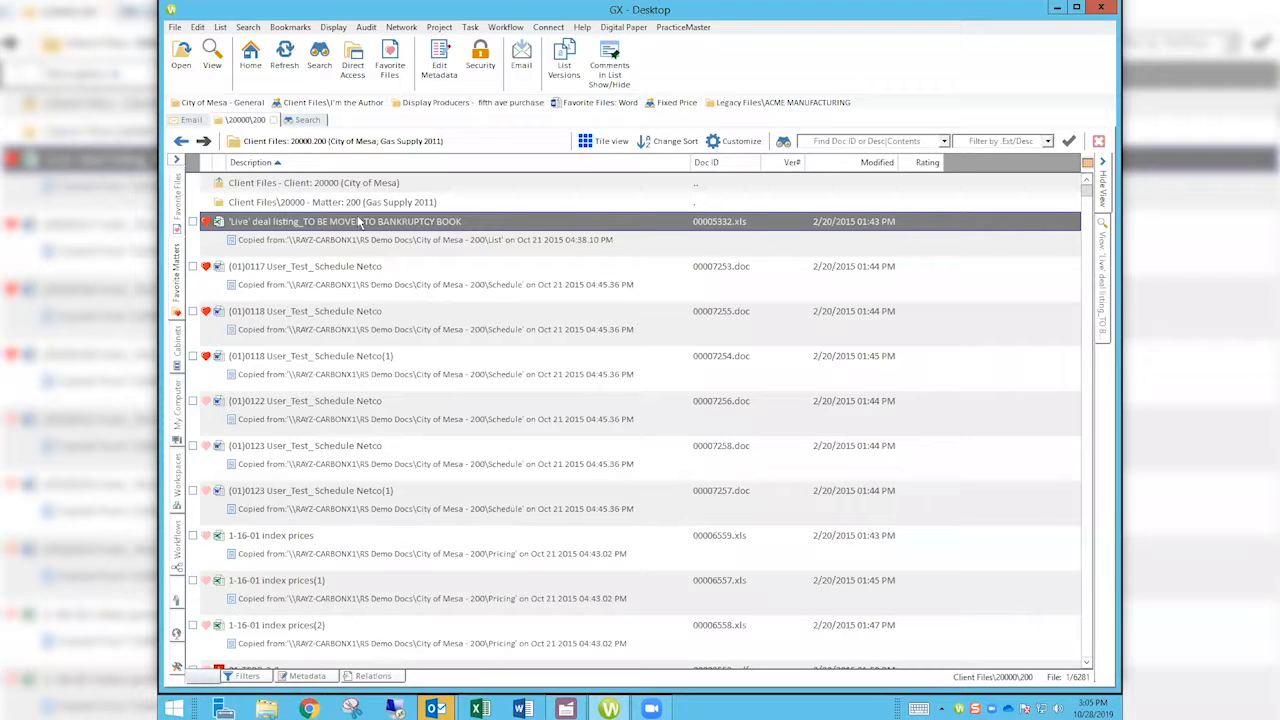
{"action": "left_click", "coordinate": [830, 163]}
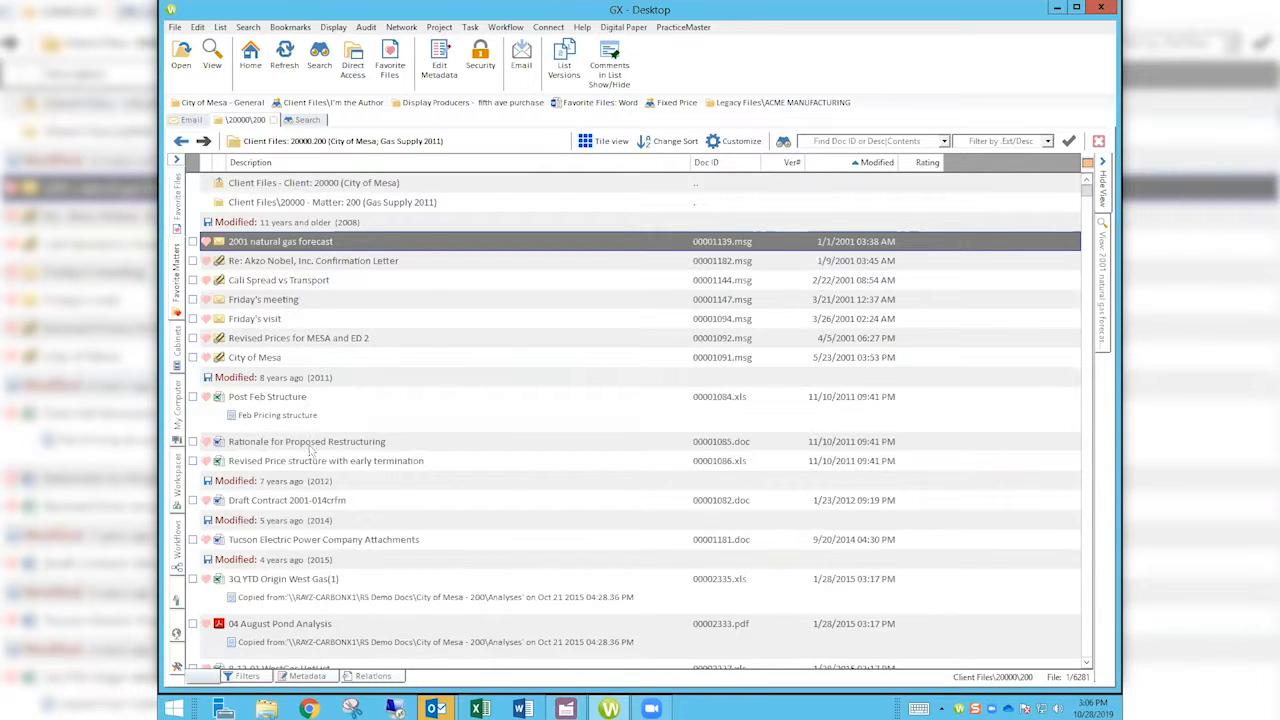
Show the filters pane at a larger height and narrow the list to *.doc files, DocType AGR and the most prominent author code.
{"action": "left_click", "coordinate": [244, 677]}
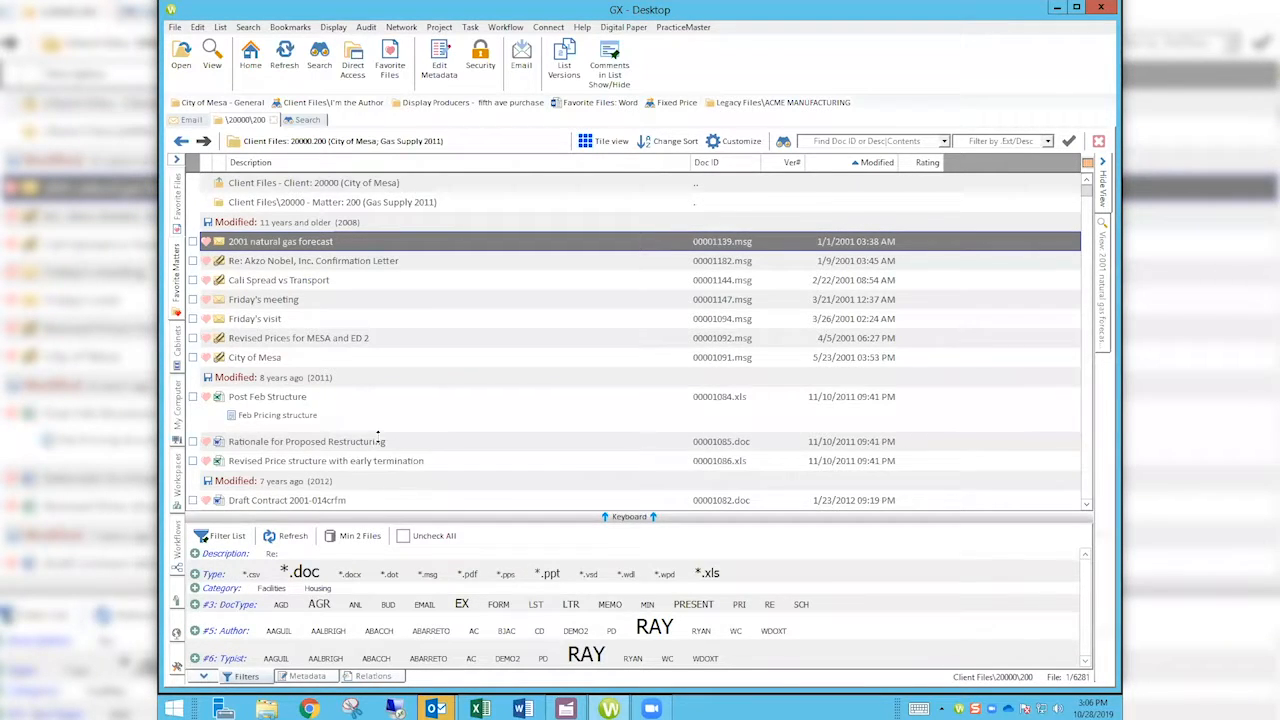
{"action": "left_click_drag", "start_coordinate": [380, 413], "coordinate": [380, 415]}
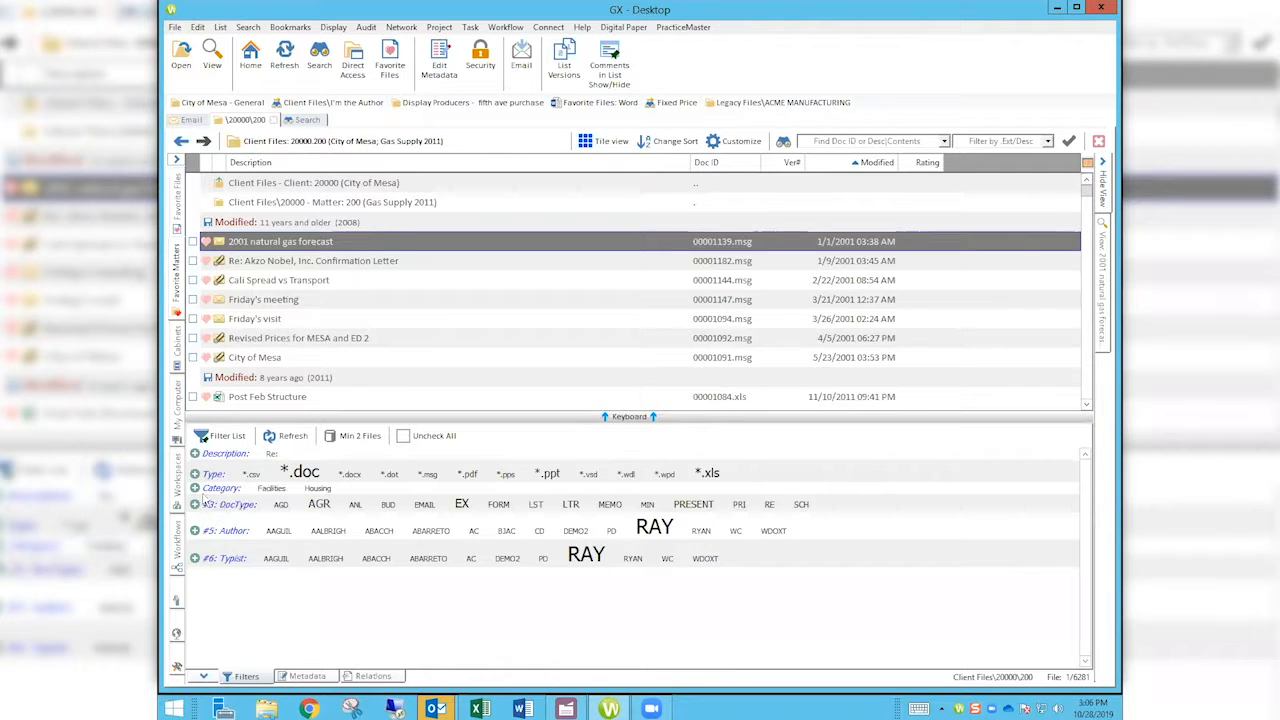
{"action": "left_click", "coordinate": [273, 474]}
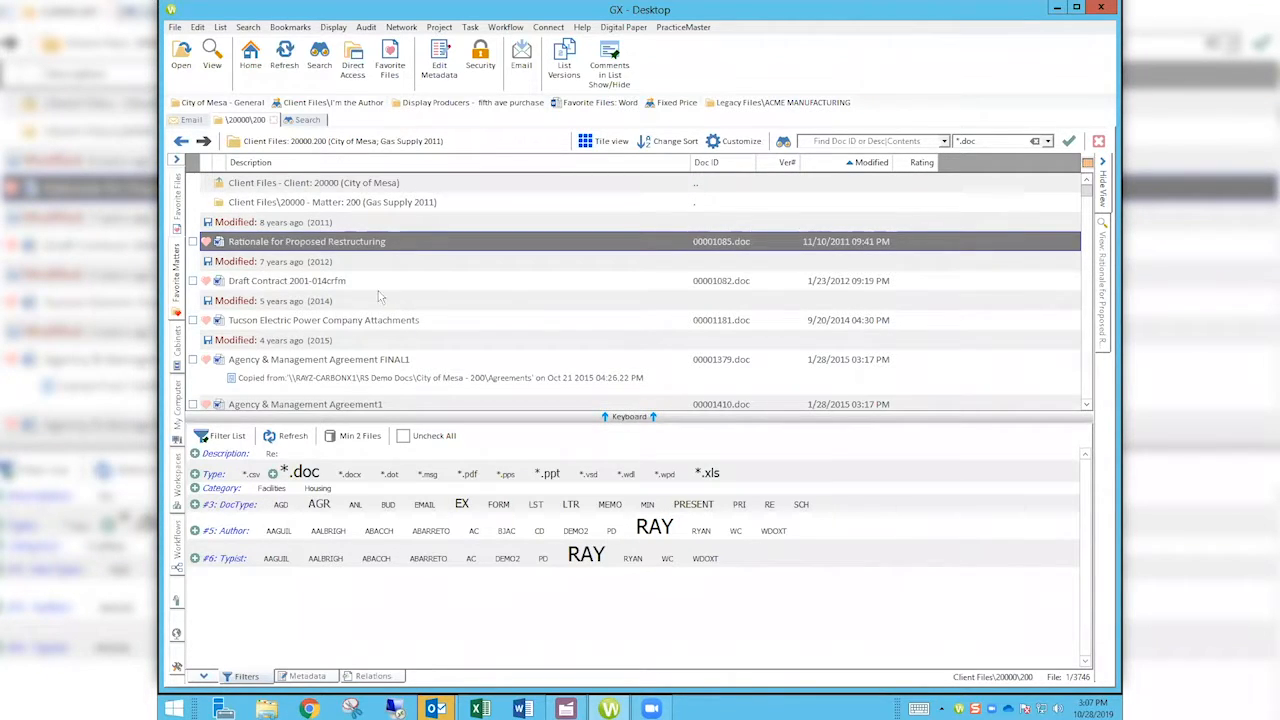
{"action": "left_click", "coordinate": [304, 505]}
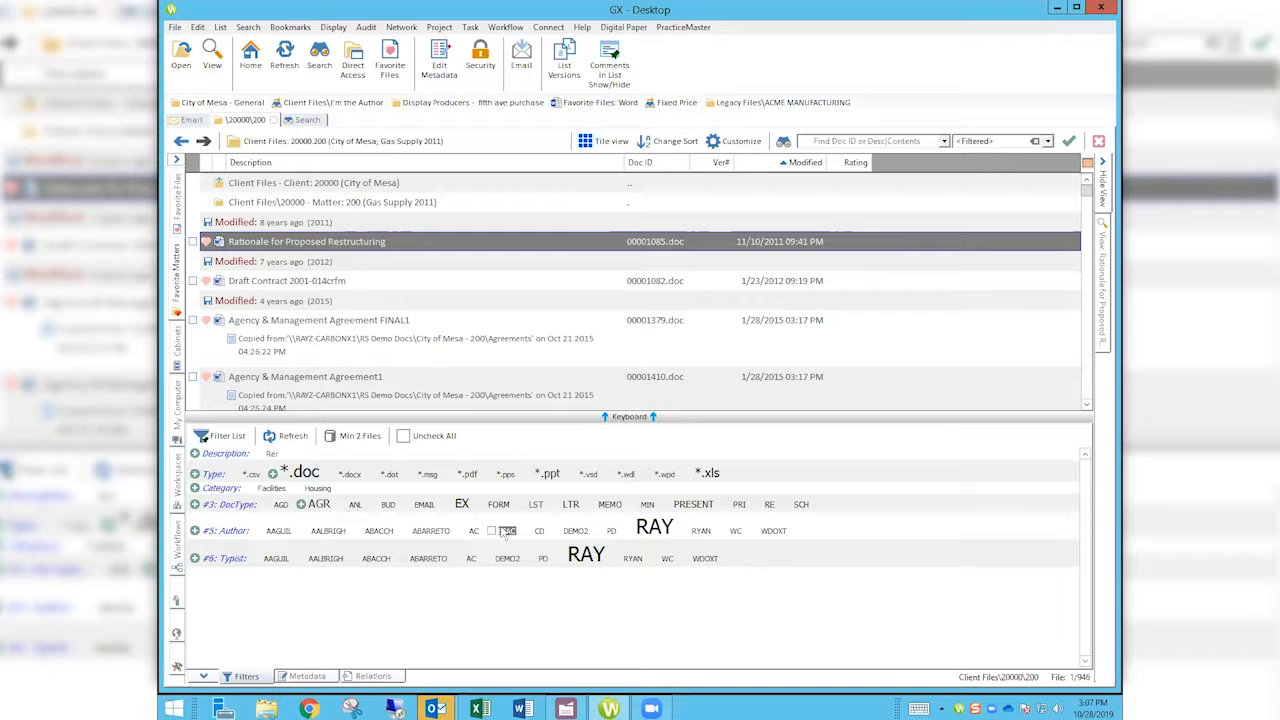
{"action": "left_click", "coordinate": [628, 530]}
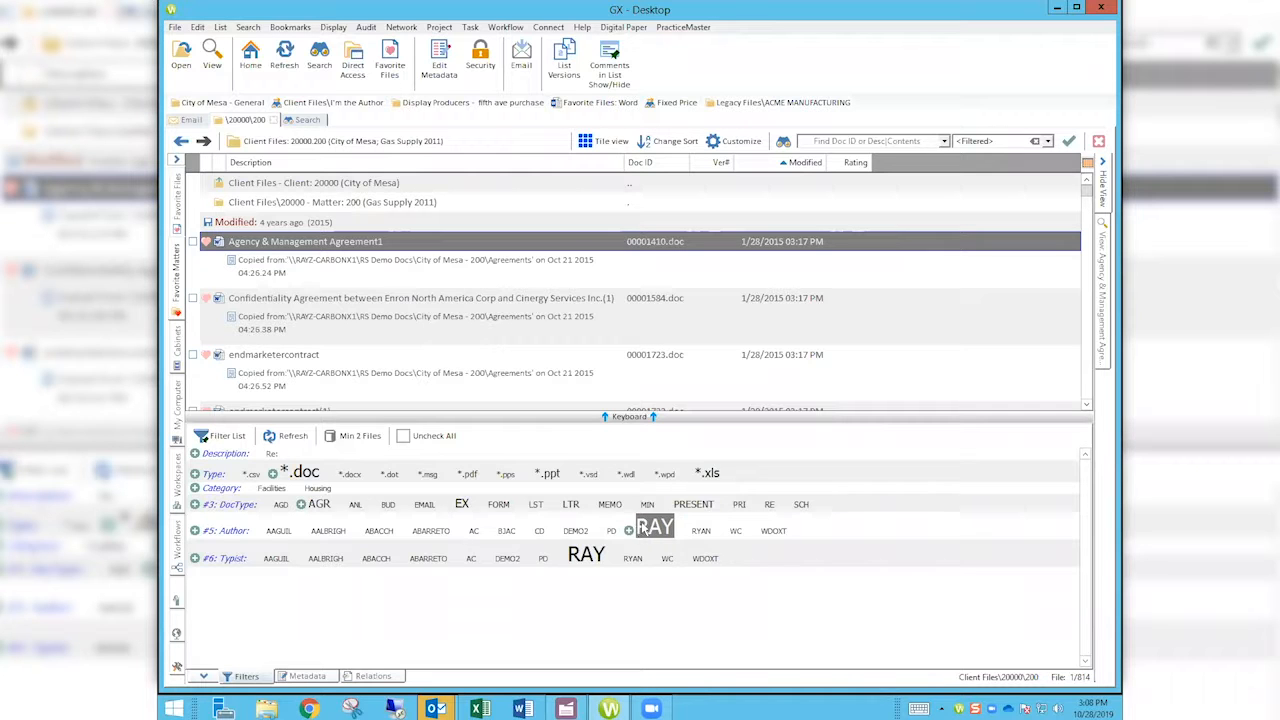
Remove the author, AGR and *.doc filters so the matter's whole file list is shown.
{"action": "left_click", "coordinate": [630, 530]}
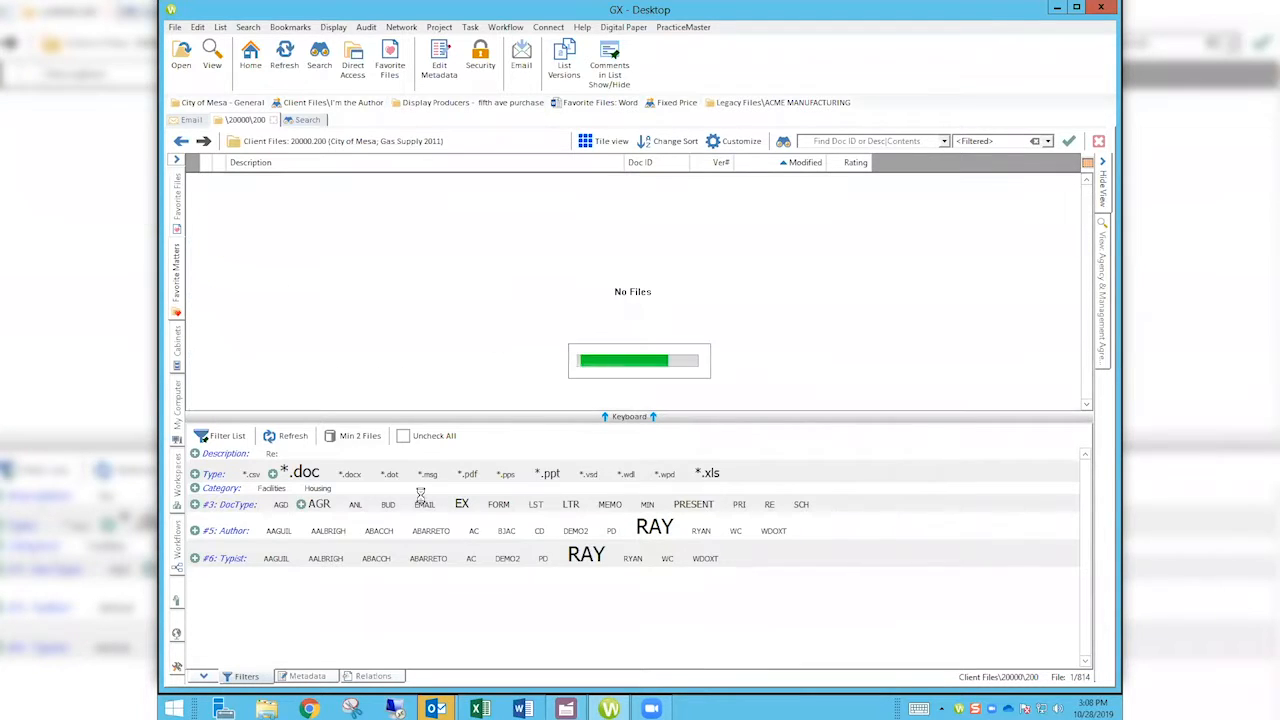
{"action": "left_click", "coordinate": [314, 504]}
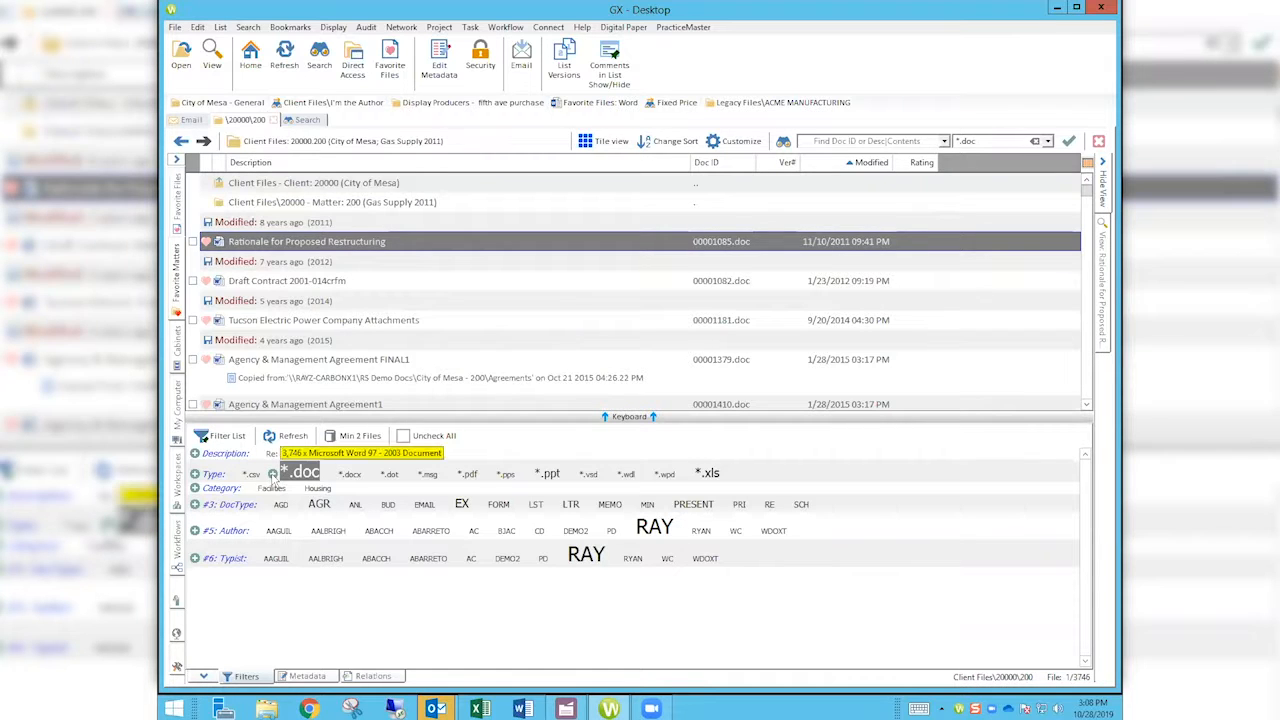
{"action": "left_click", "coordinate": [272, 474]}
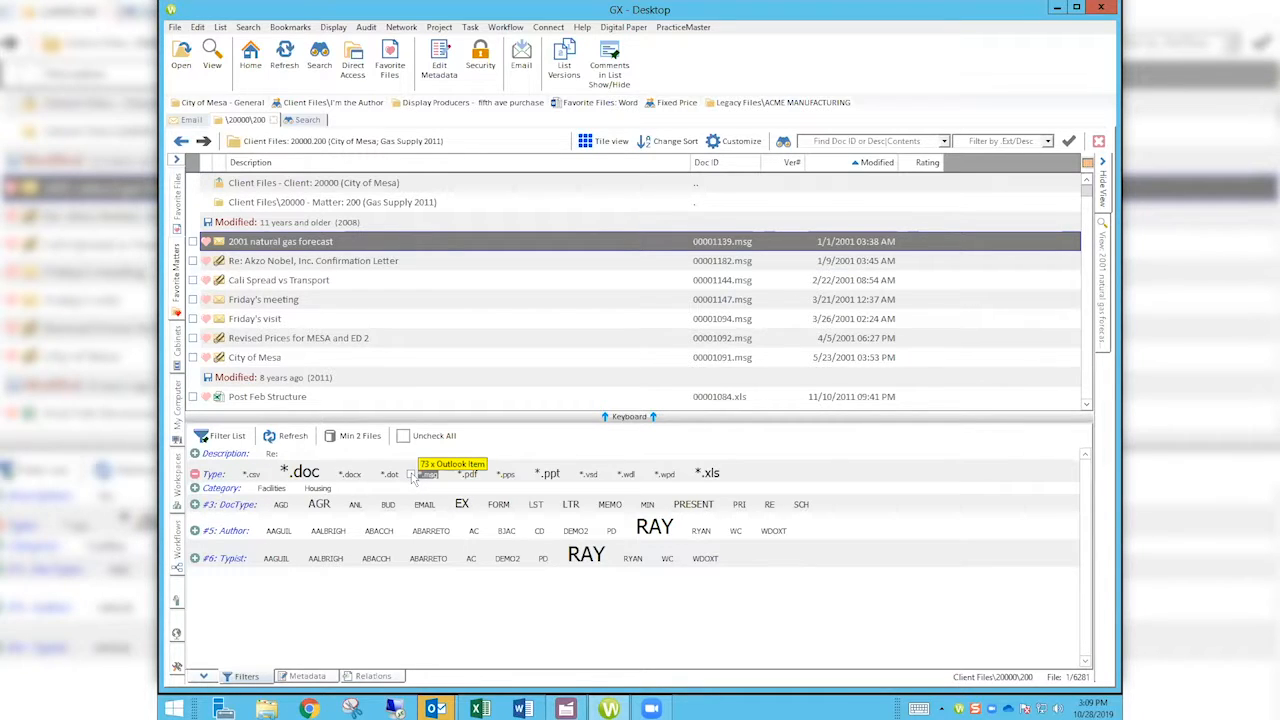
Exclude *.msg files from the list with the Type filter, and clear the exclusion again.
{"action": "left_click", "coordinate": [410, 475]}
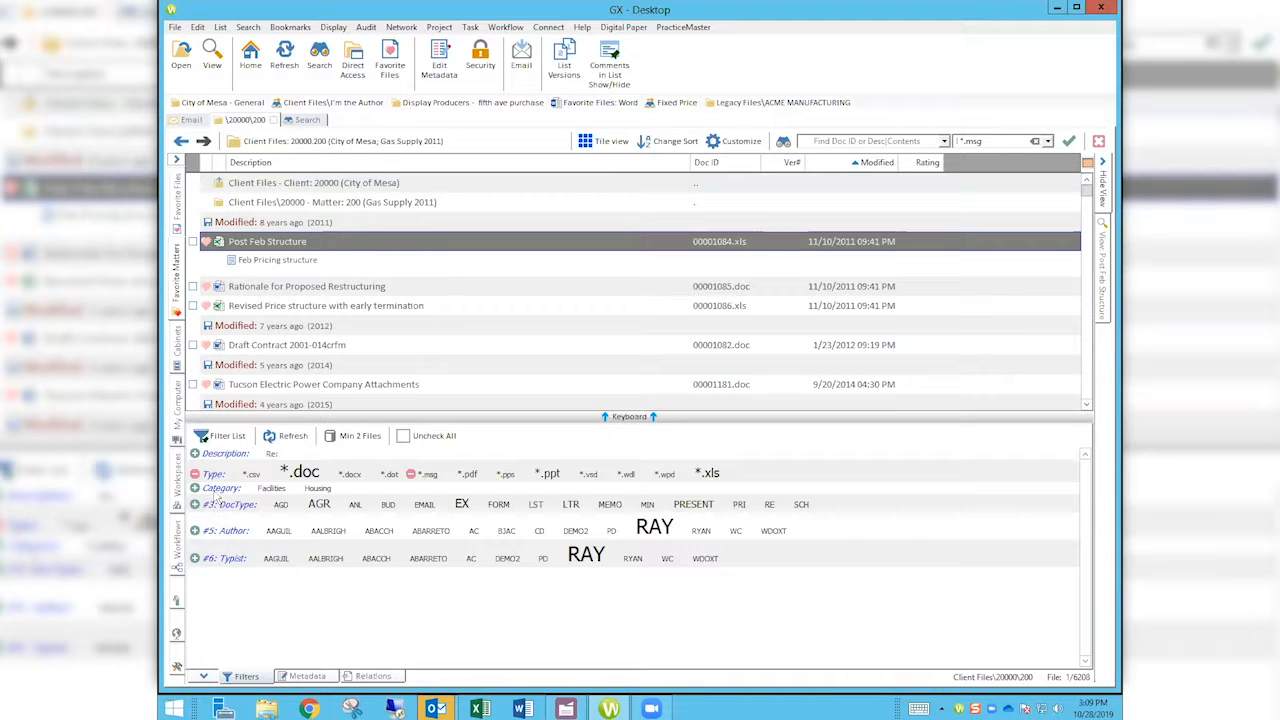
{"action": "left_click", "coordinate": [428, 474]}
{"action": "left_click", "coordinate": [410, 474]}
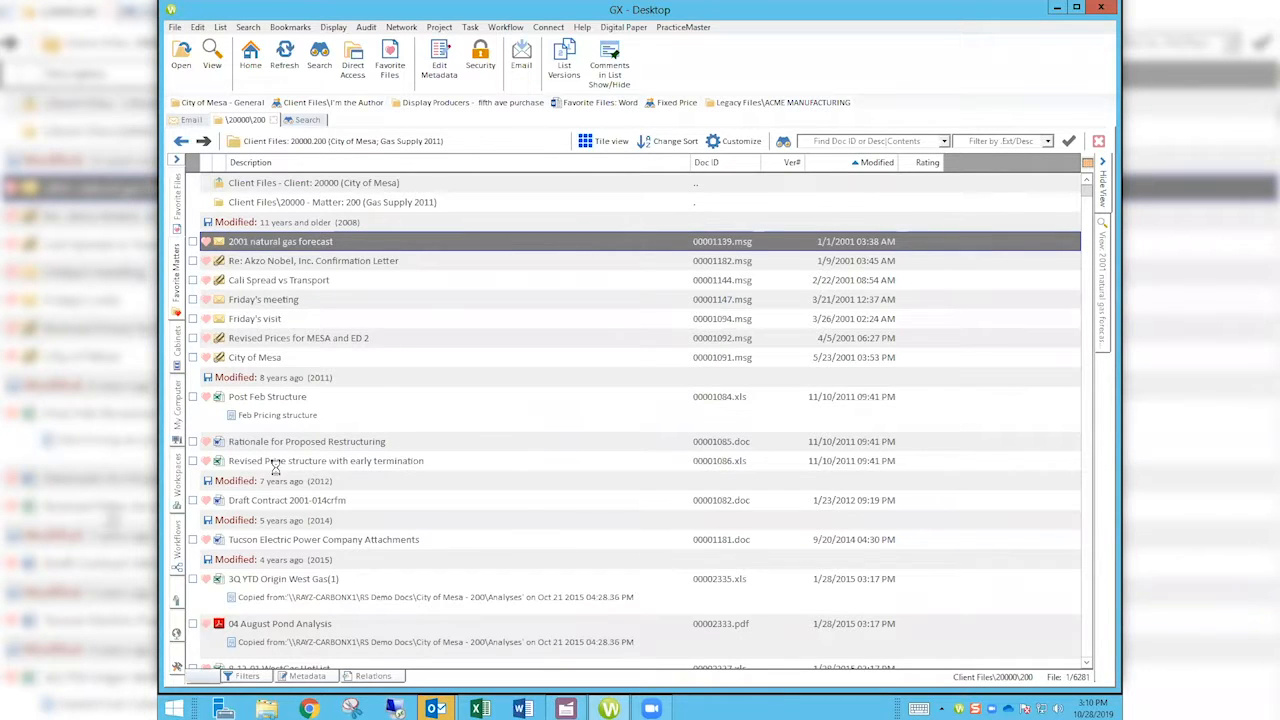
{"action": "left_click", "coordinate": [247, 677]}
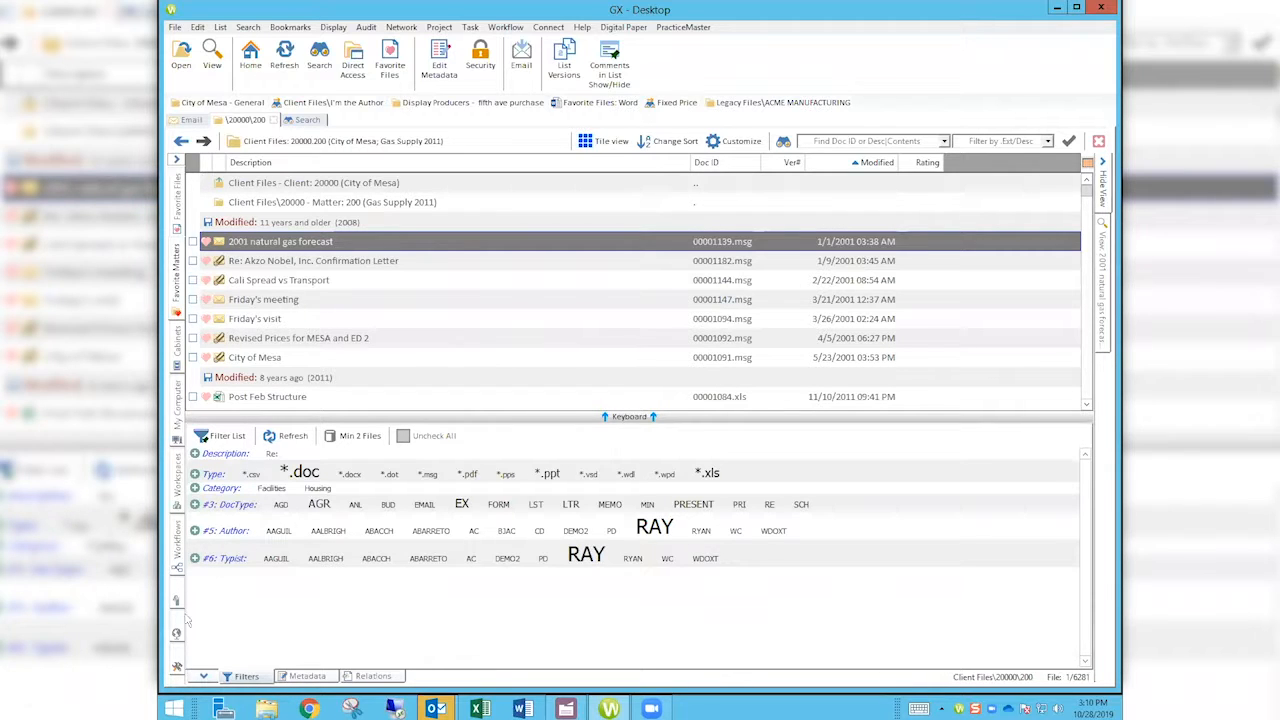
{"action": "left_click", "coordinate": [201, 677]}
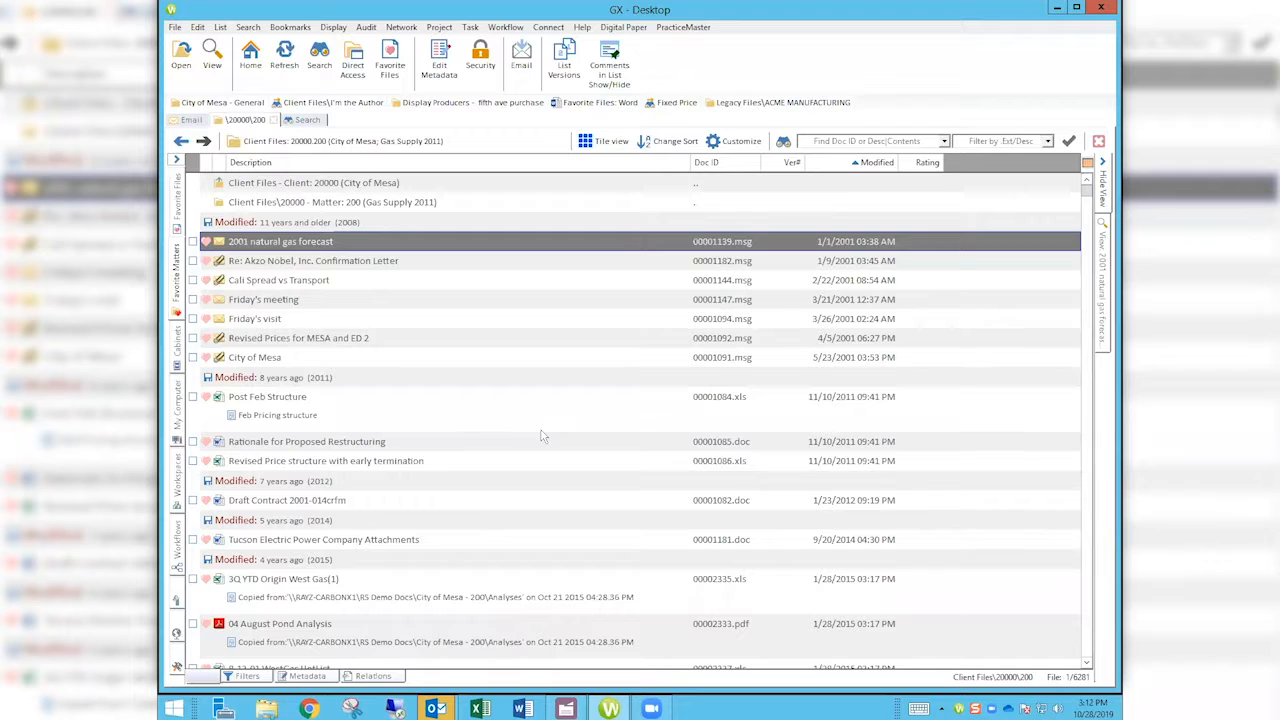
Close the Worldox window and shut down the Worldox process still running in the background.
{"action": "left_click", "coordinate": [1099, 10]}
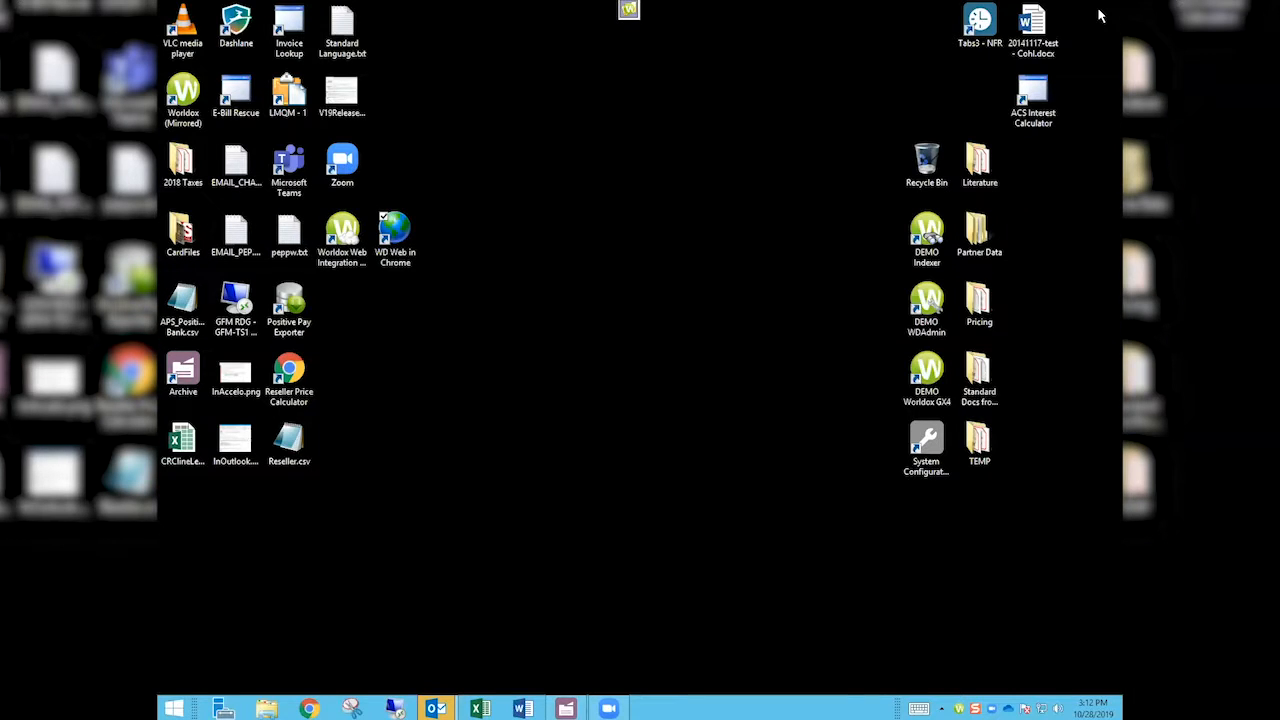
{"action": "right_click", "coordinate": [959, 705]}
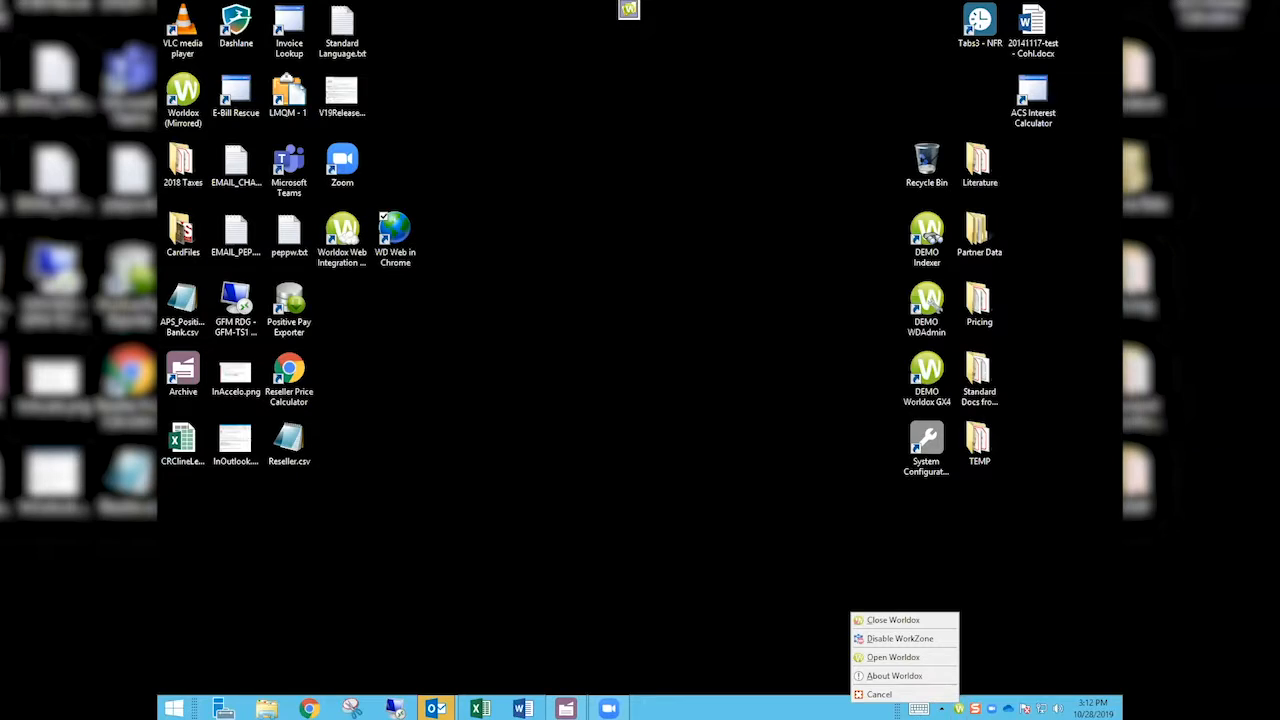
{"action": "left_click", "coordinate": [911, 620]}
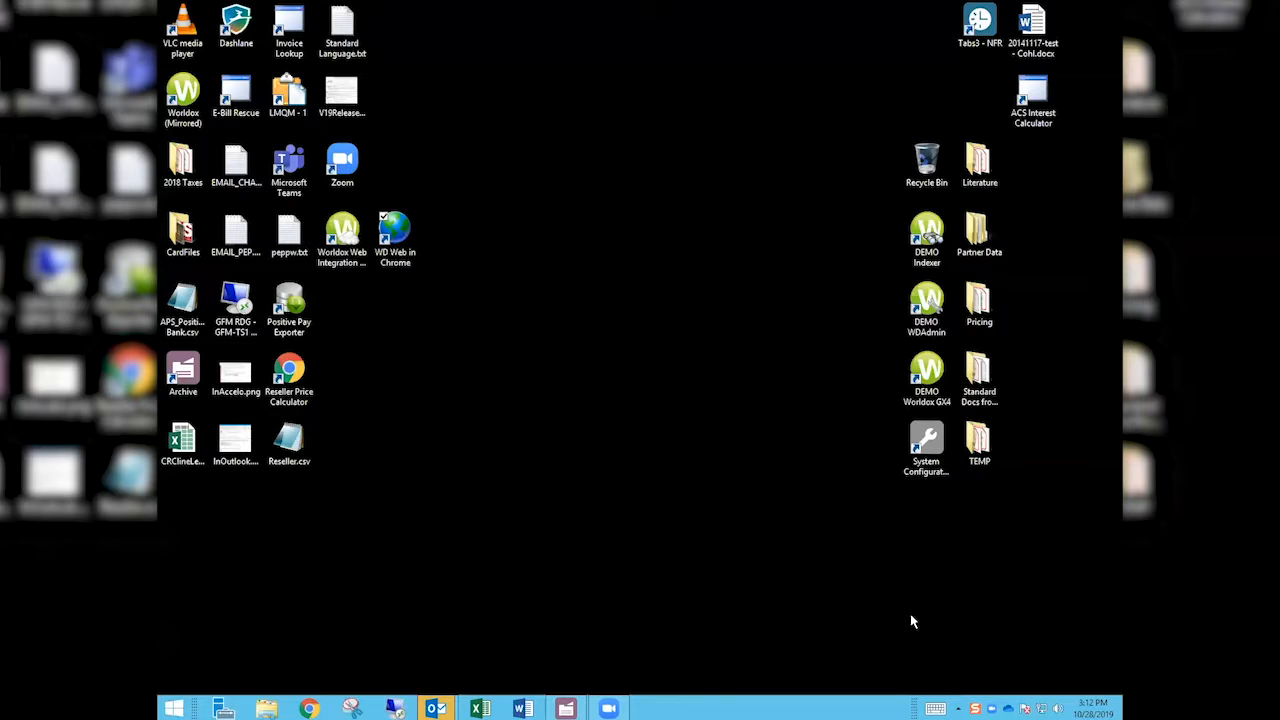
Launch Worldox Web in Chrome and list all favorite files.
{"action": "left_click", "coordinate": [653, 321]}
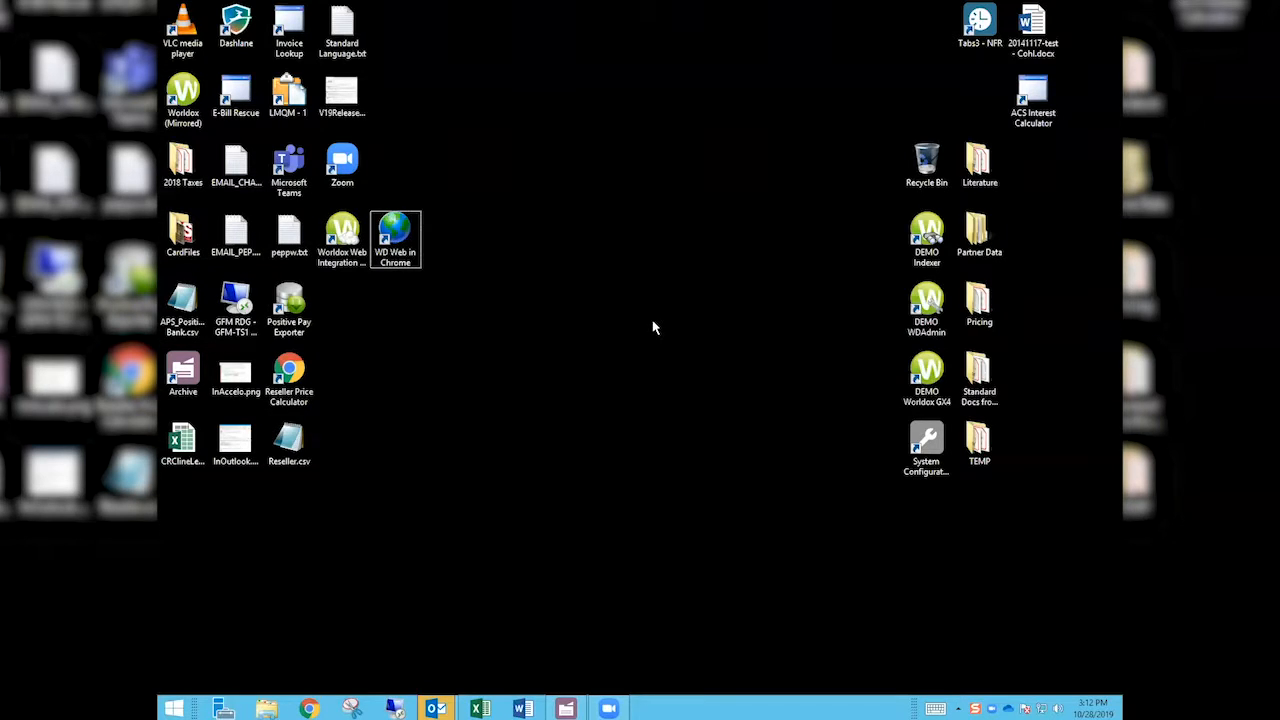
{"action": "double_click", "coordinate": [400, 242]}
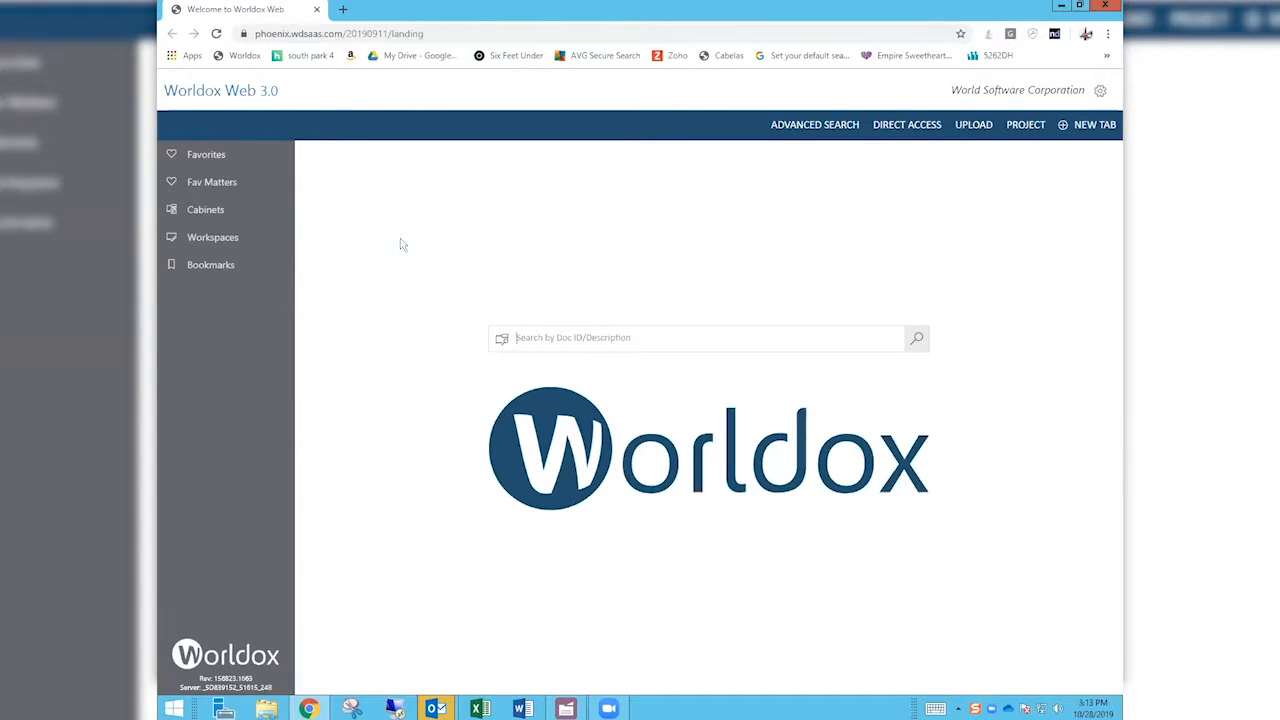
{"action": "left_click", "coordinate": [232, 163]}
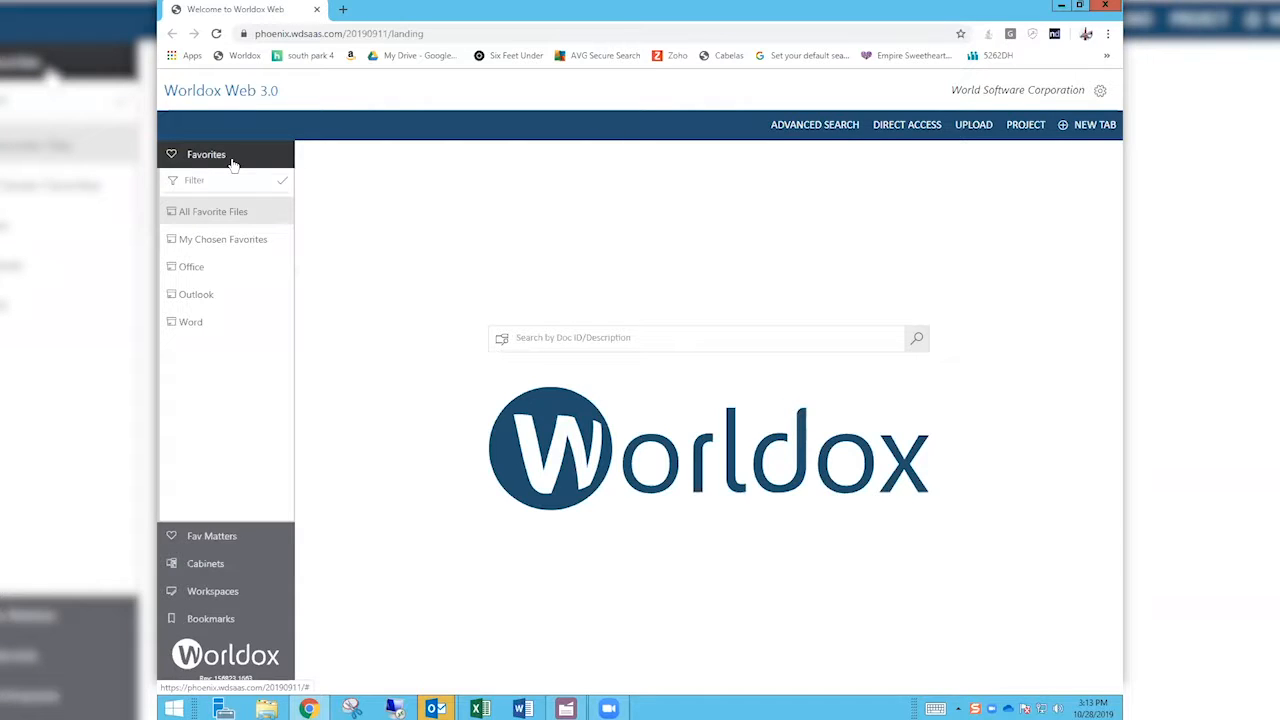
{"action": "left_click", "coordinate": [213, 213]}
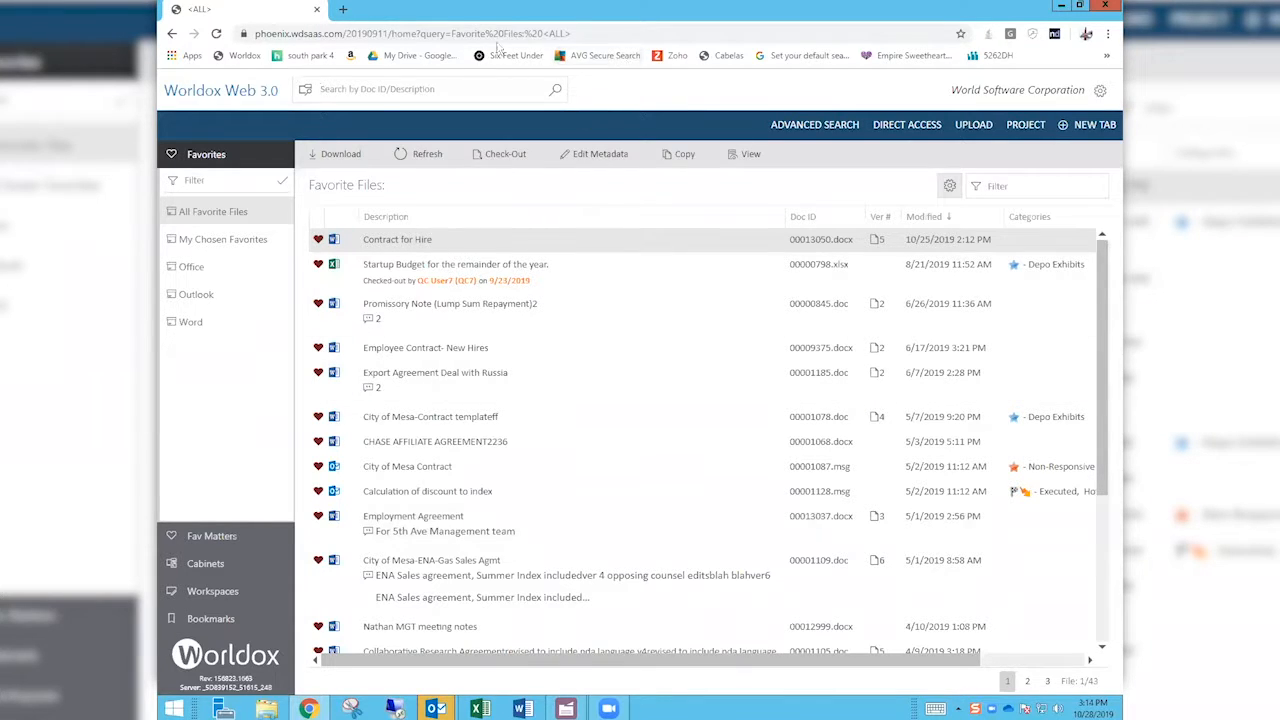
Download the current version of the Contract for Hire document and close the browser.
{"action": "left_click", "coordinate": [421, 241]}
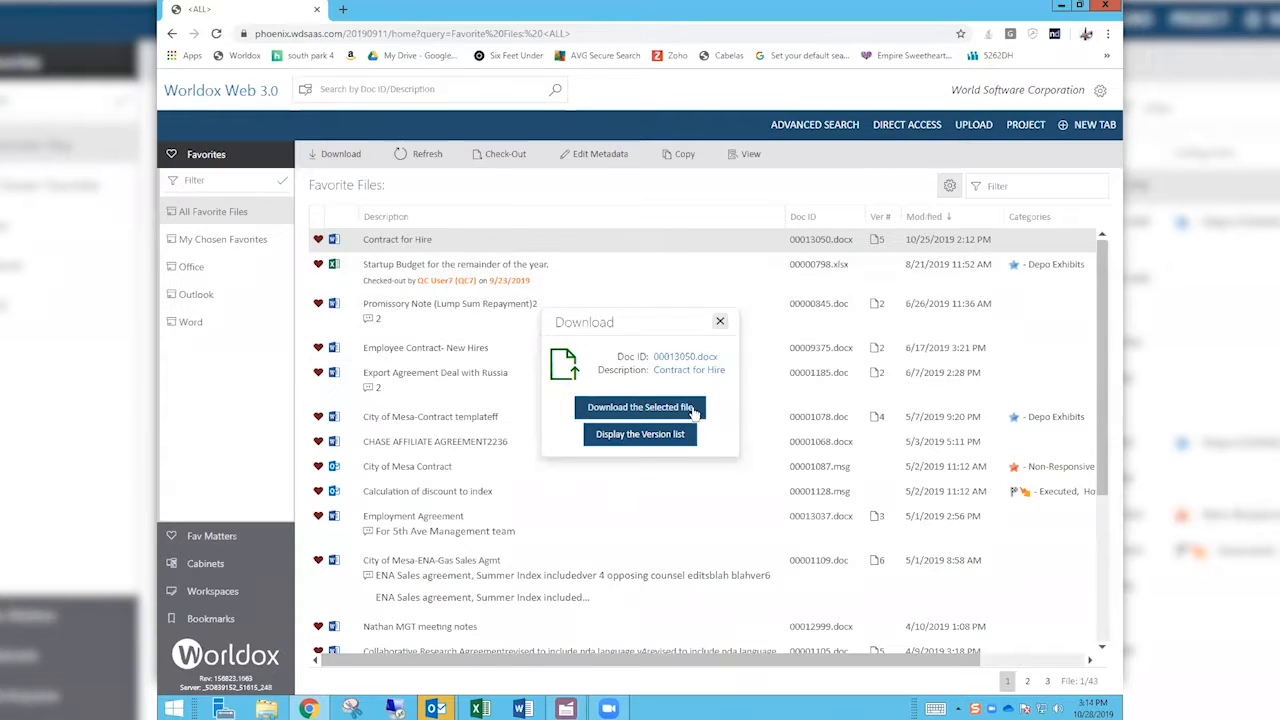
{"action": "left_click", "coordinate": [665, 413]}
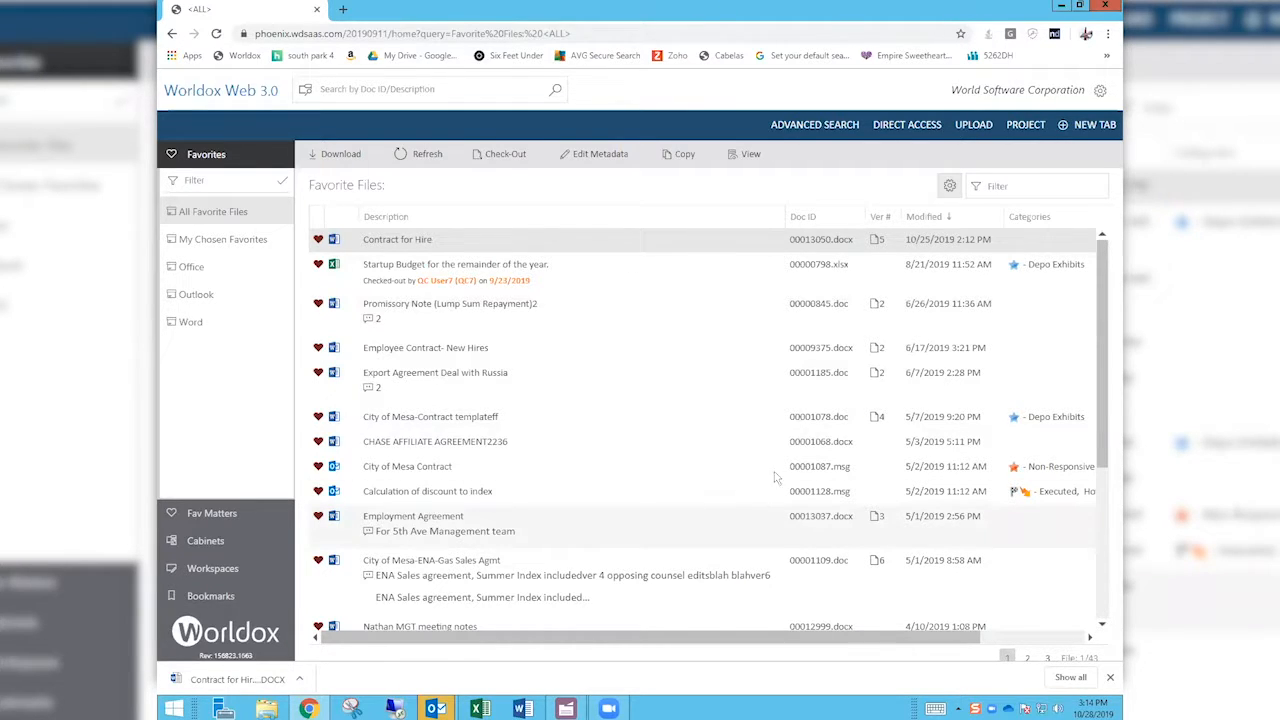
{"action": "left_click", "coordinate": [1105, 8]}
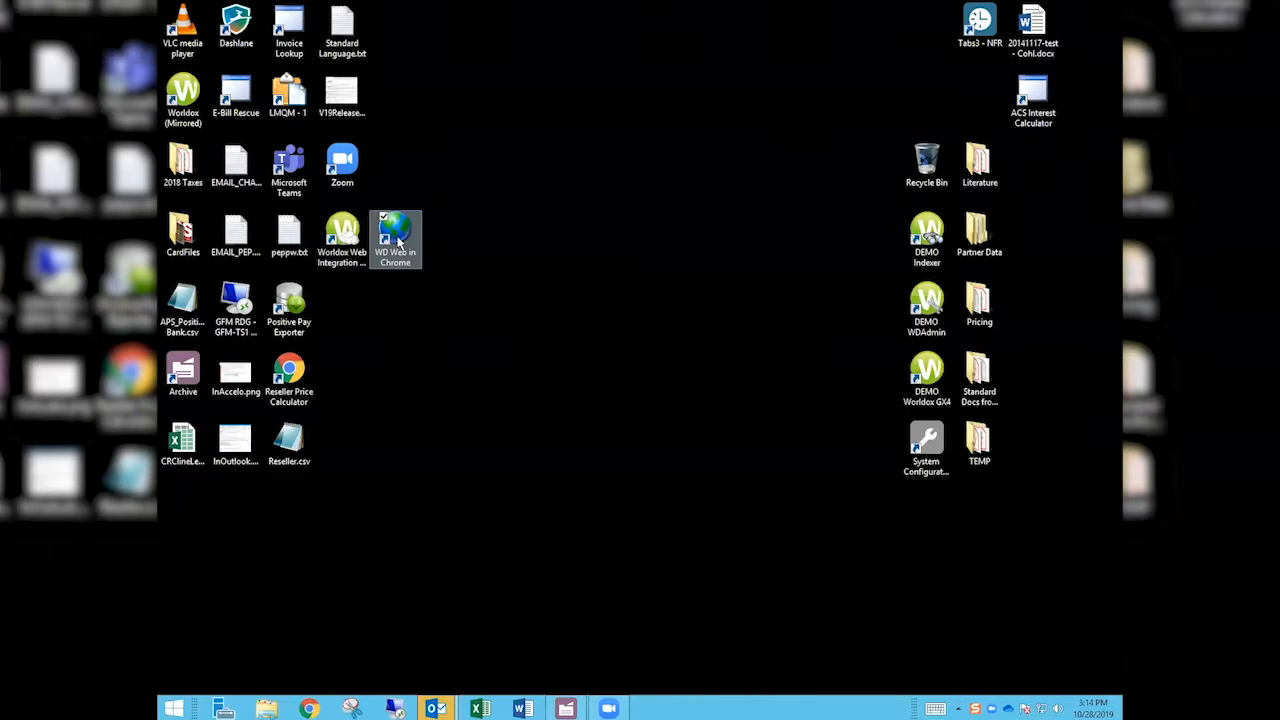
Launch the Worldox Web Integration Agent and list all favorite files.
{"action": "left_click", "coordinate": [345, 230]}
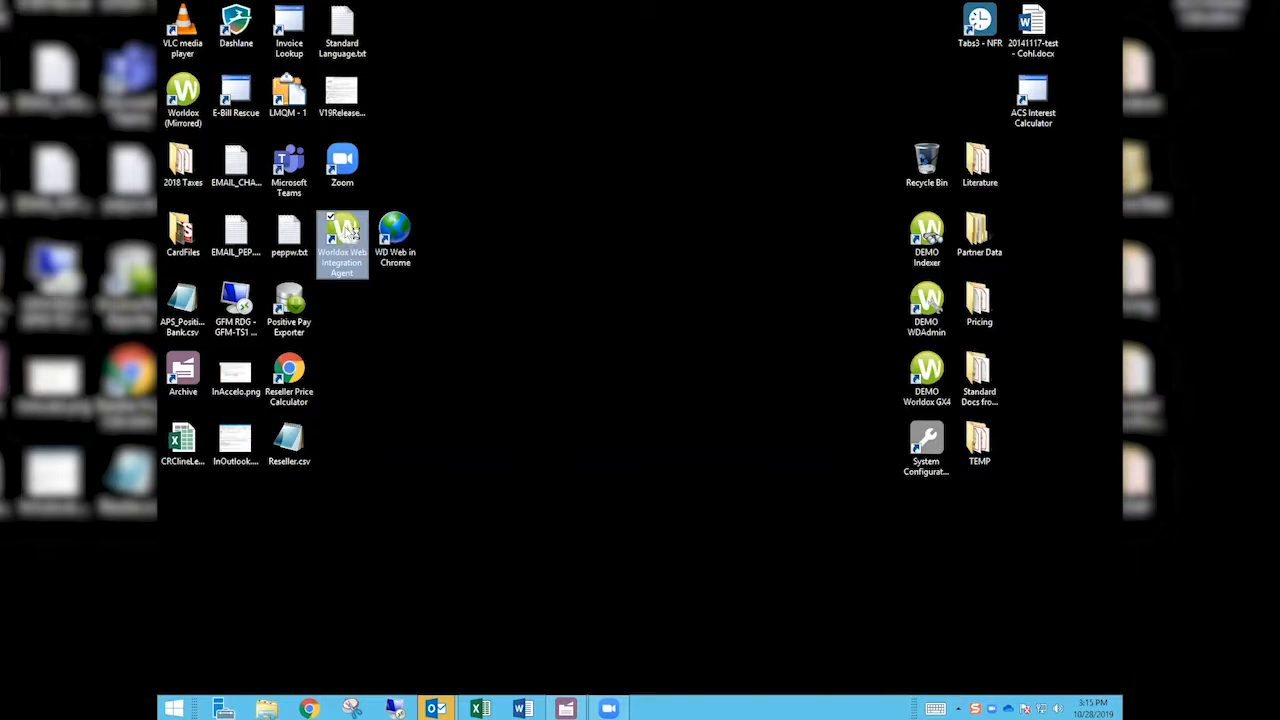
{"action": "double_click", "coordinate": [348, 230]}
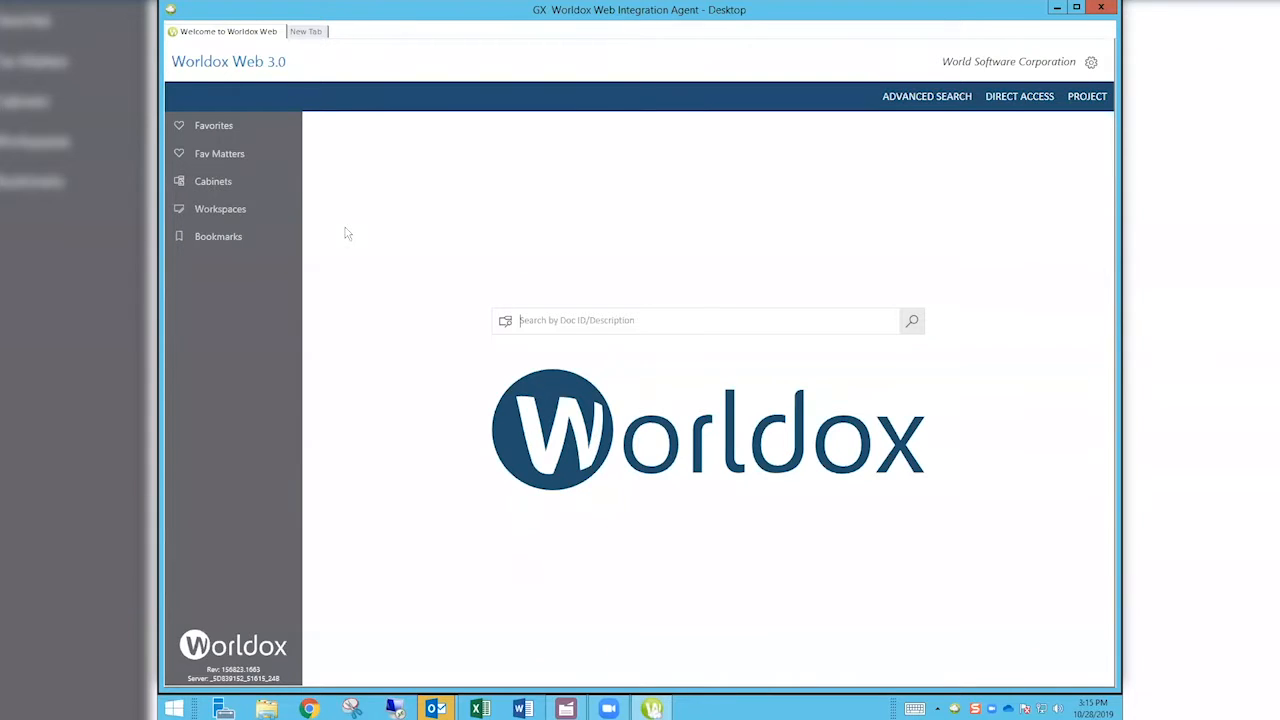
{"action": "left_click", "coordinate": [238, 128]}
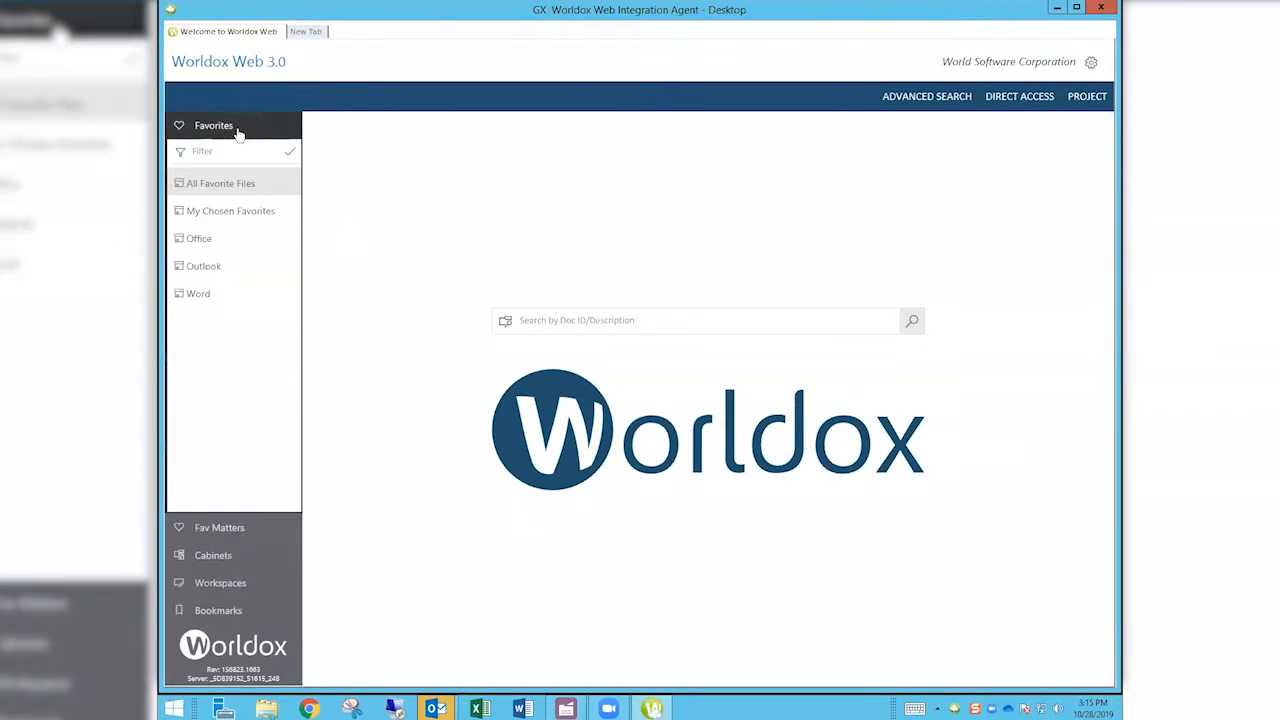
{"action": "left_click", "coordinate": [235, 183]}
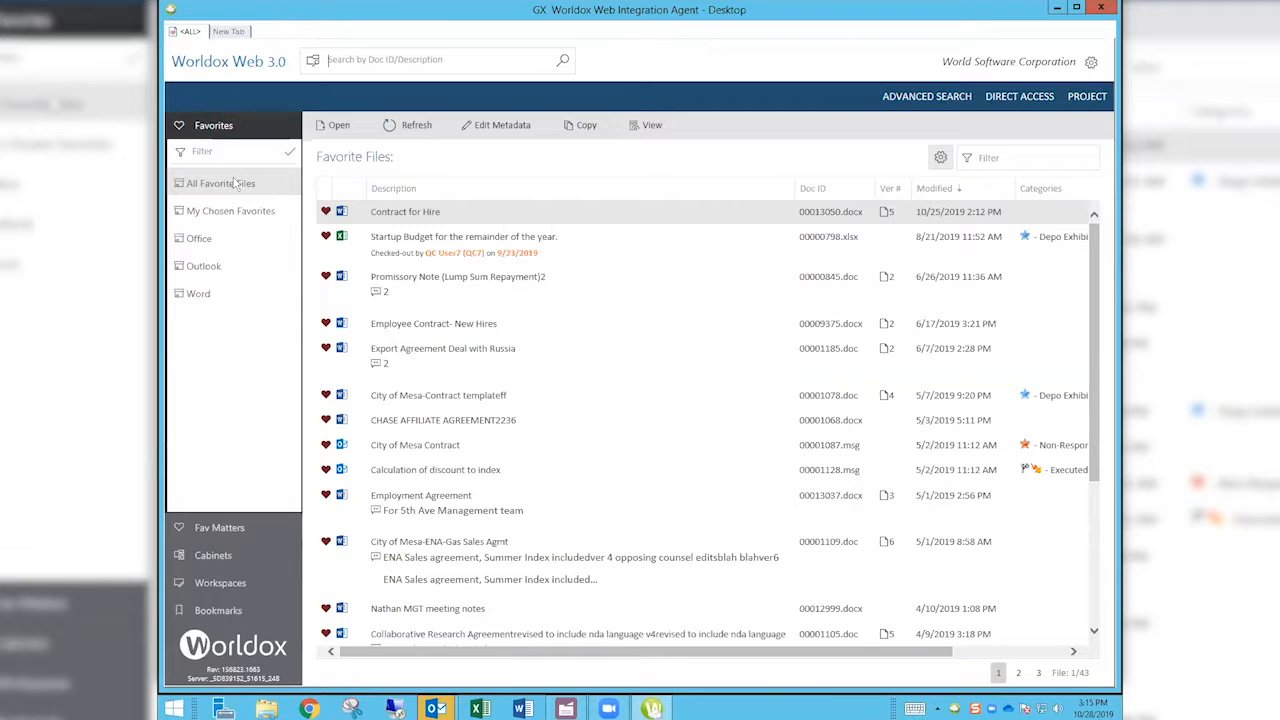
Open the selected Contract for Hire file from the favorites list in Word.
{"action": "double_click", "coordinate": [465, 212]}
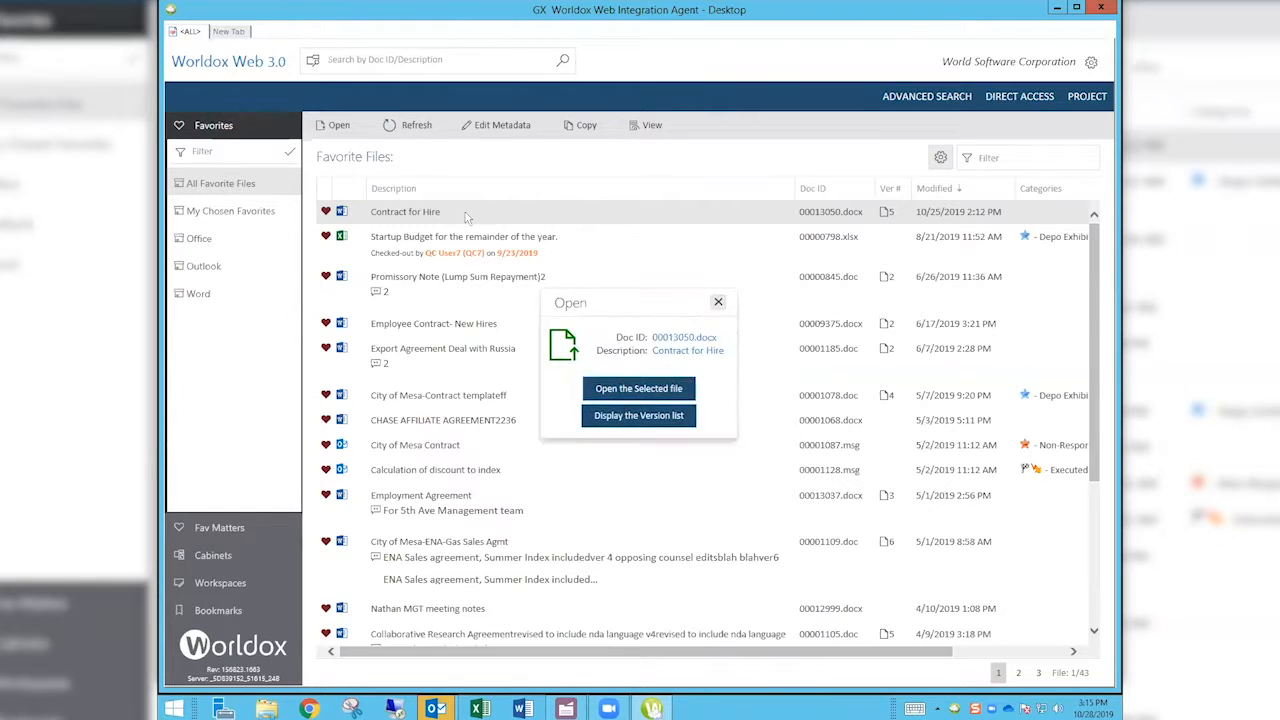
{"action": "left_click", "coordinate": [465, 215]}
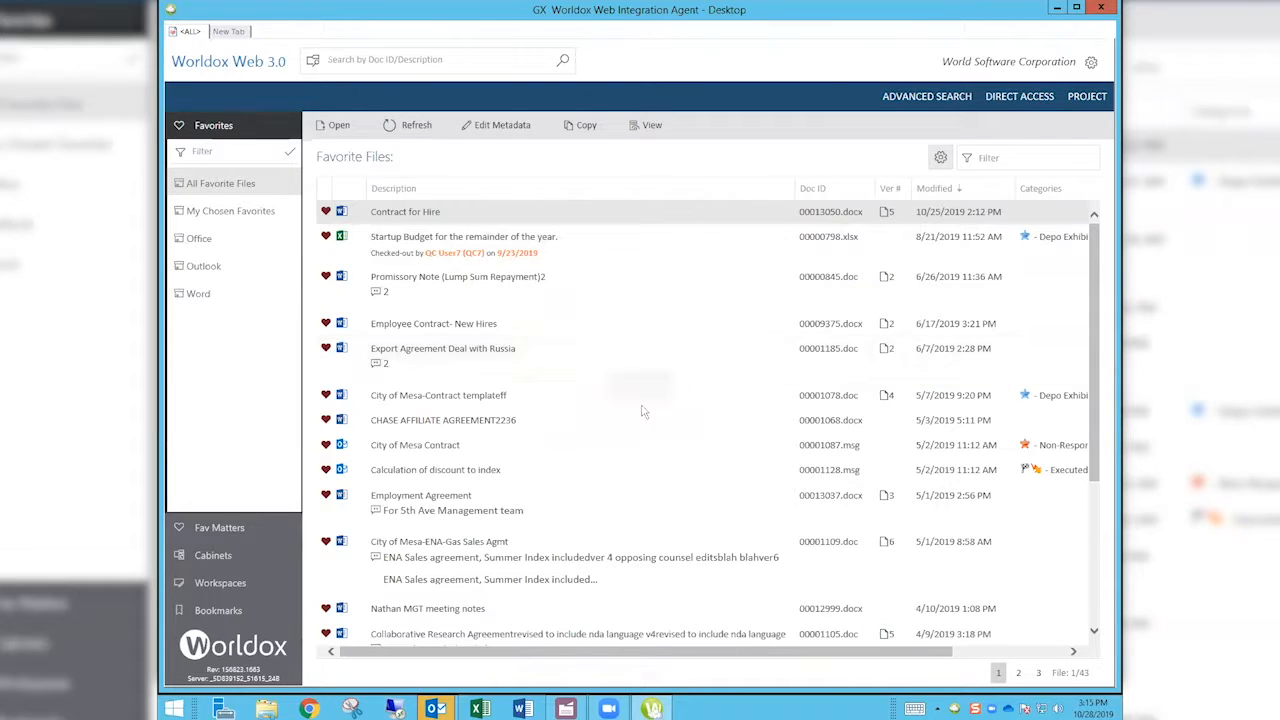
{"action": "double_click", "coordinate": [540, 216]}
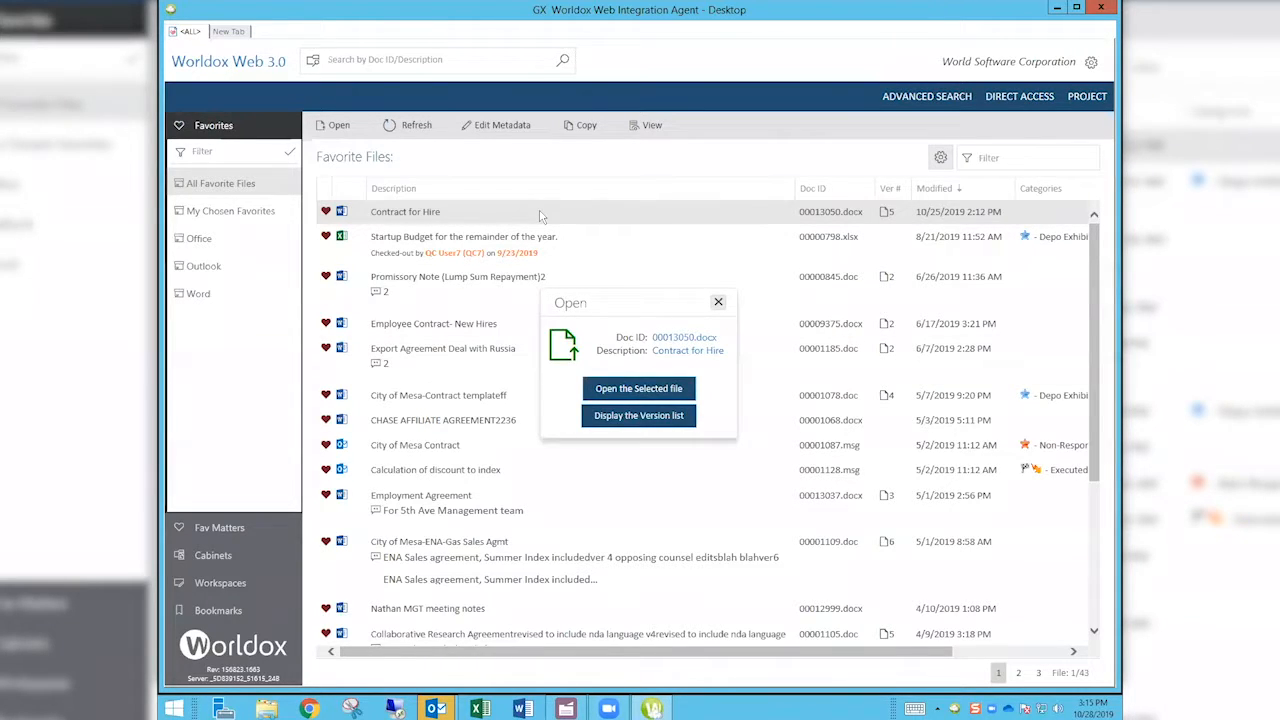
{"action": "left_click", "coordinate": [648, 390]}
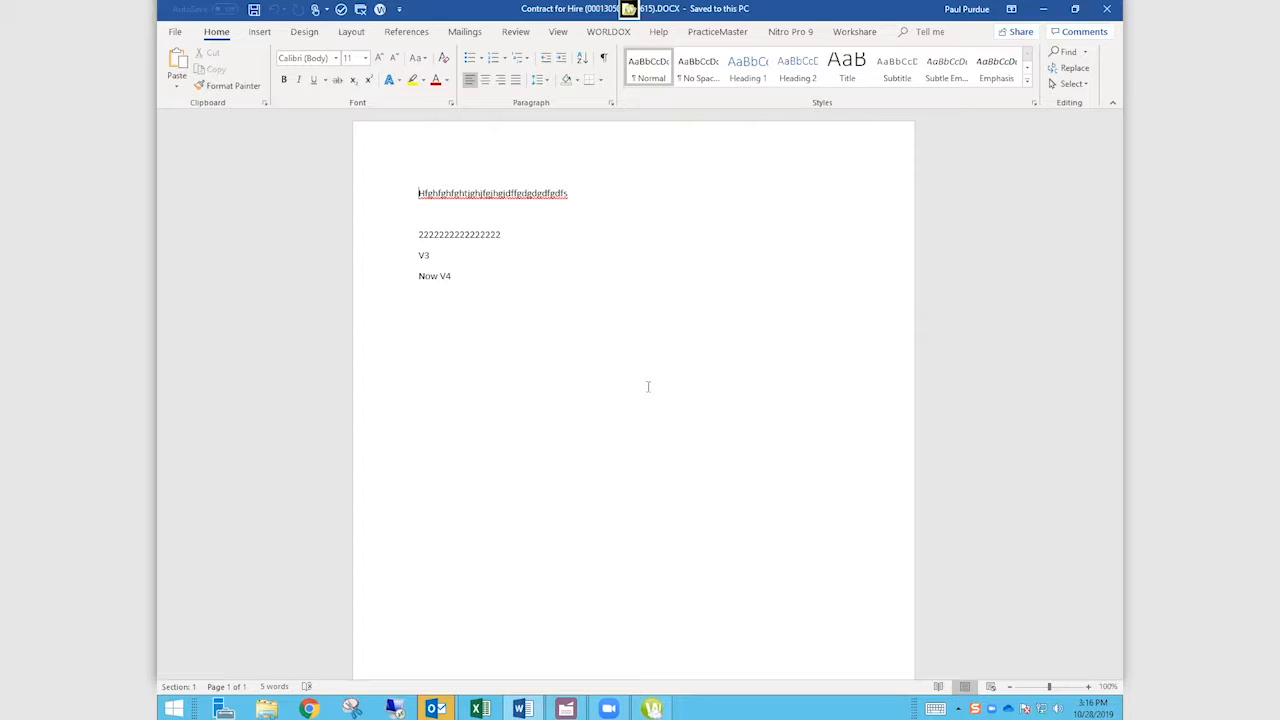
Add the line "Some more text" below "Now V4", leaving an empty line between them.
{"action": "left_click", "coordinate": [486, 274]}
{"action": "key", "text": "Return"}
{"action": "key", "text": "Return"}
{"action": "type", "text": "Some"}
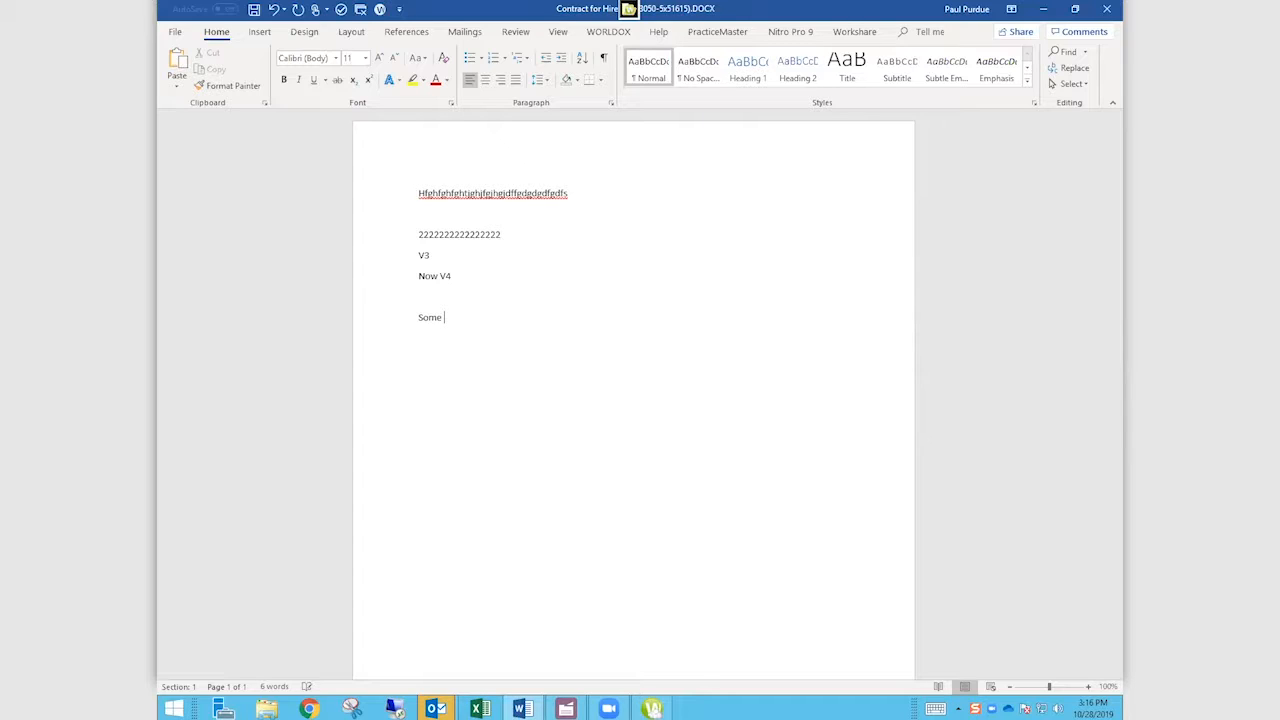
{"action": "type", "text": " more text"}
Save the edited Contract for Hire document to Worldox as version 6 and close it in Word.
{"action": "left_click", "coordinate": [175, 32]}
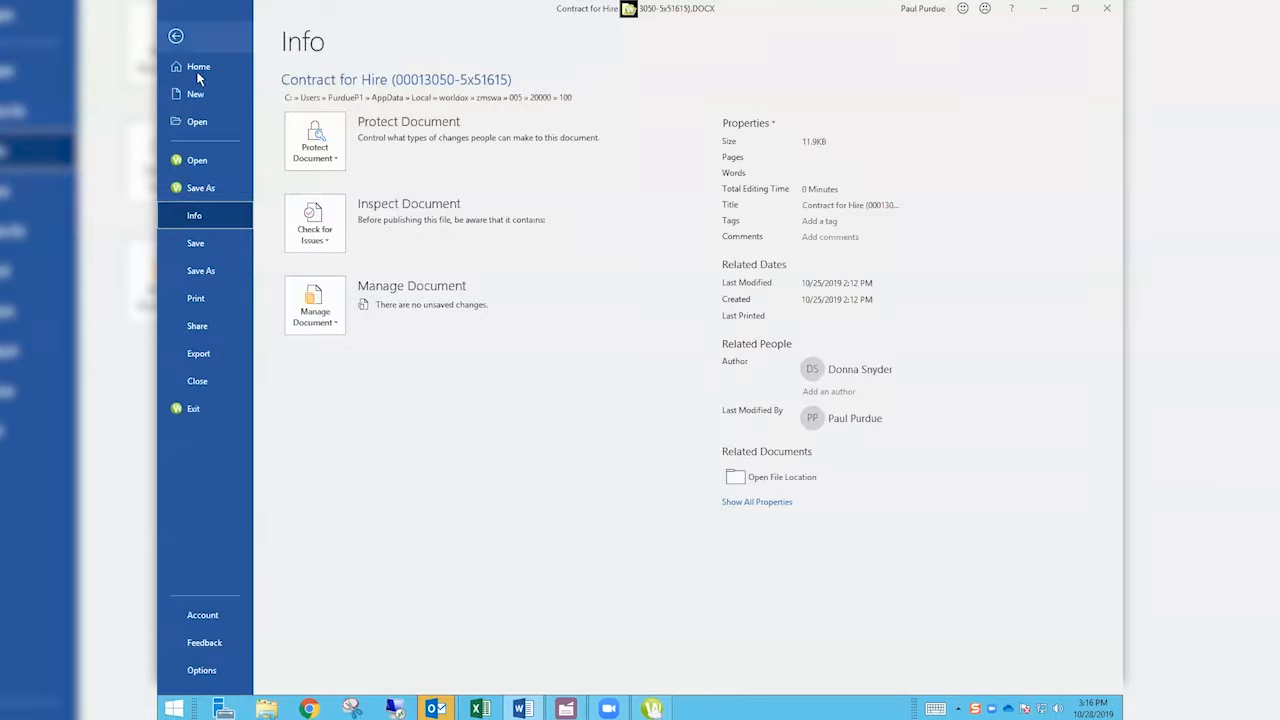
{"action": "left_click", "coordinate": [200, 190]}
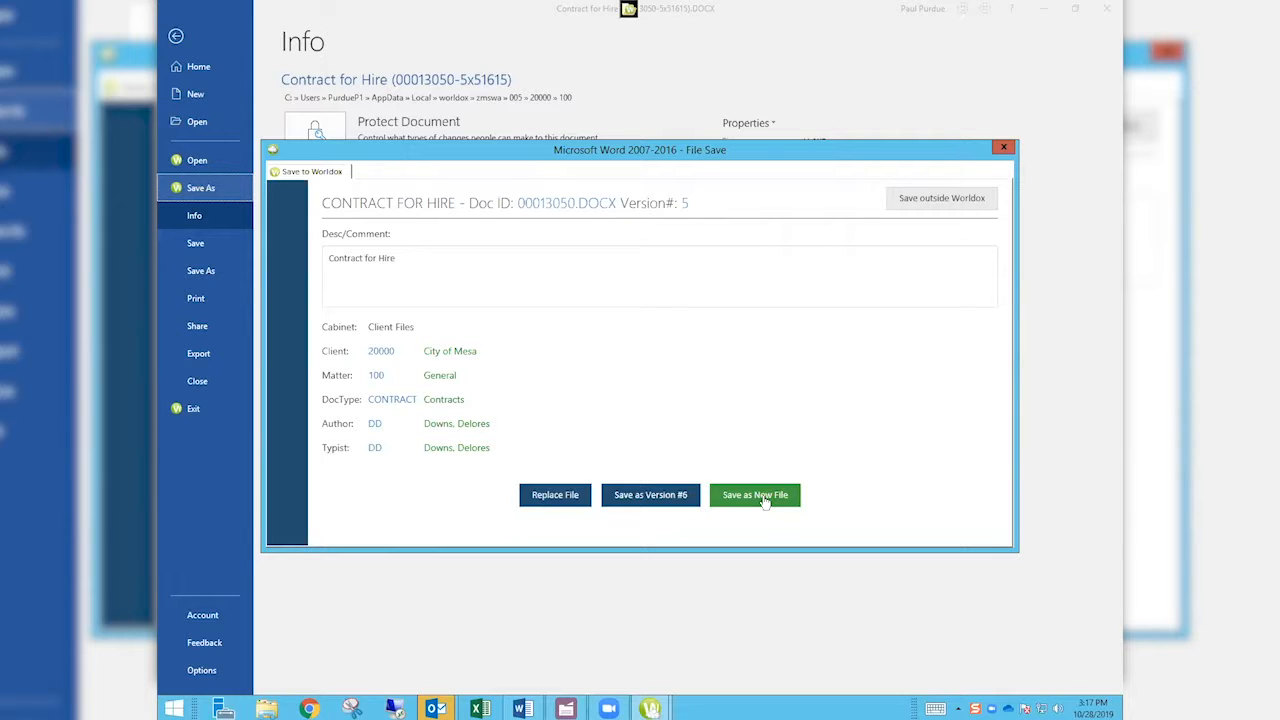
{"action": "left_click", "coordinate": [688, 497]}
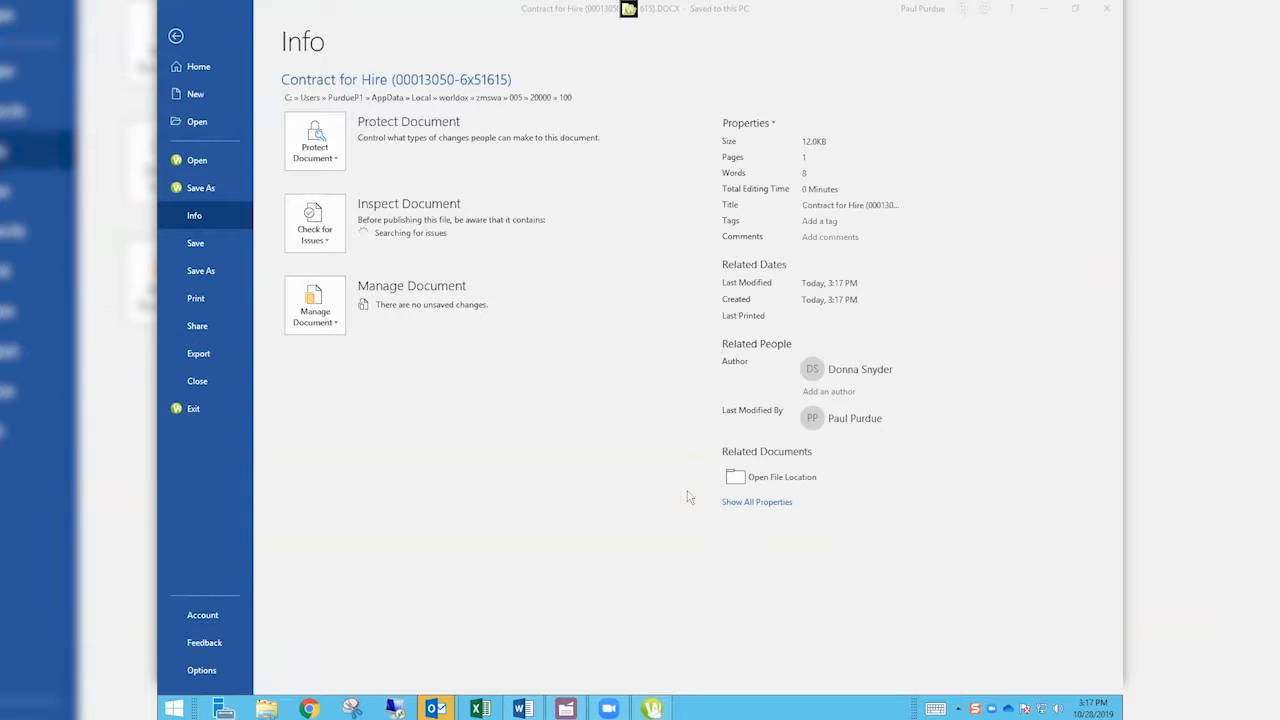
{"action": "left_click", "coordinate": [652, 709]}
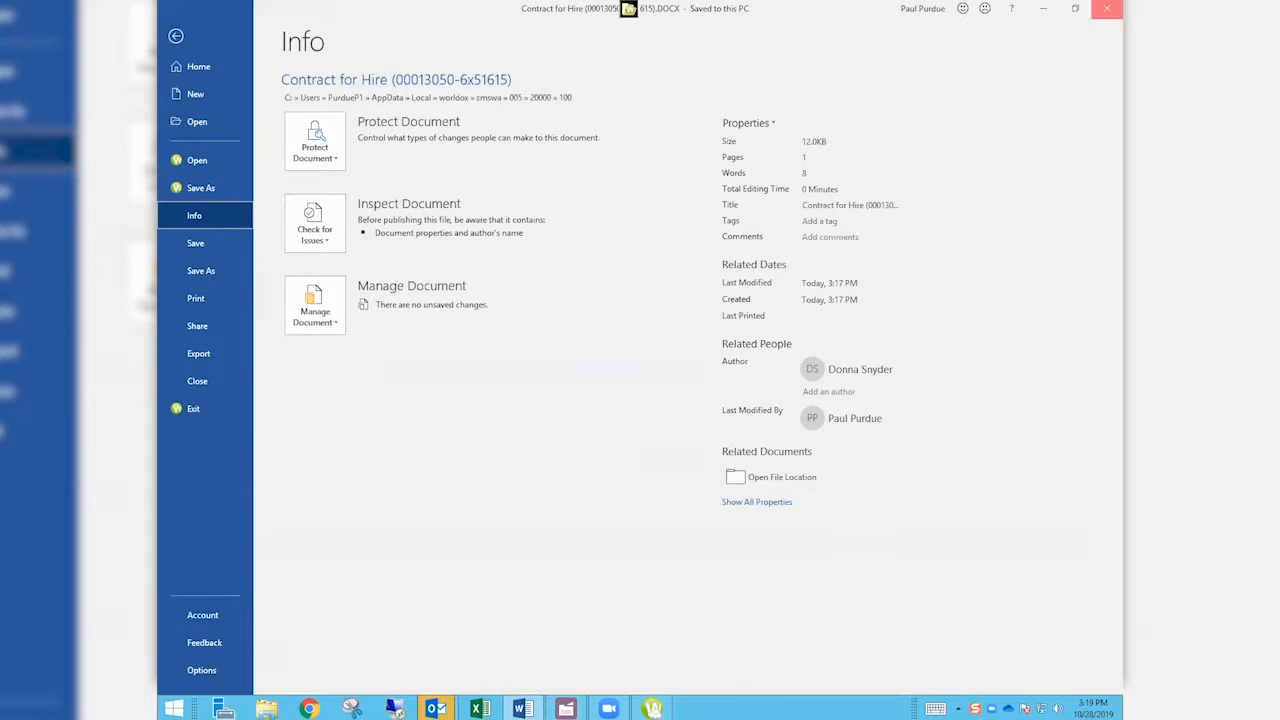
{"action": "left_click", "coordinate": [197, 381]}
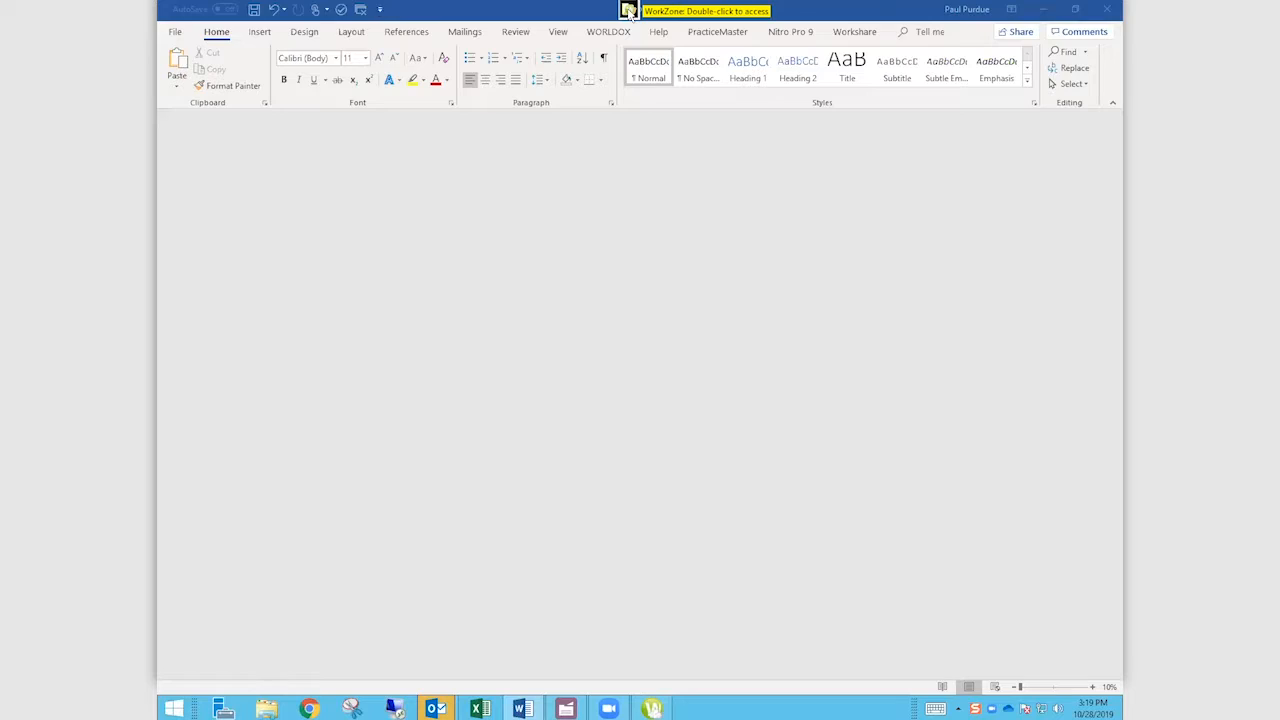
View the favorite files through the WorkZone, and bring up its save form for the desktop file InAccelo.png without saving.
{"action": "double_click", "coordinate": [628, 10]}
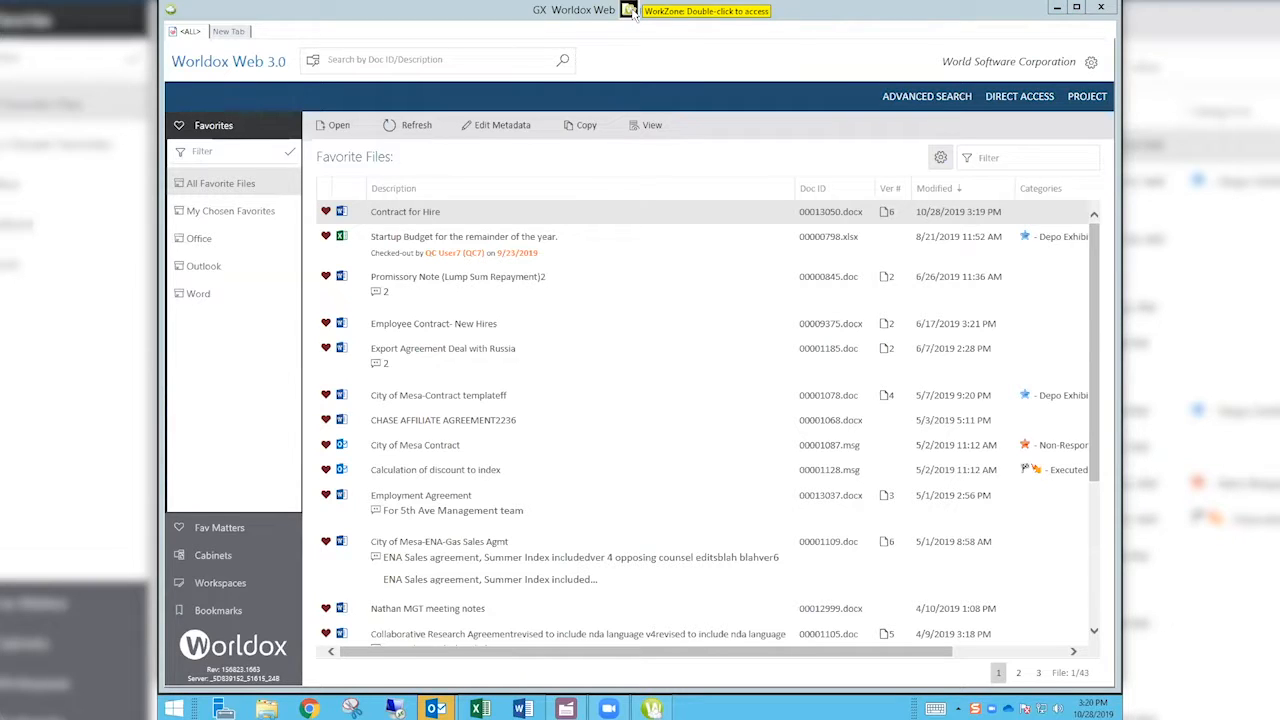
{"action": "left_click", "coordinate": [1057, 10]}
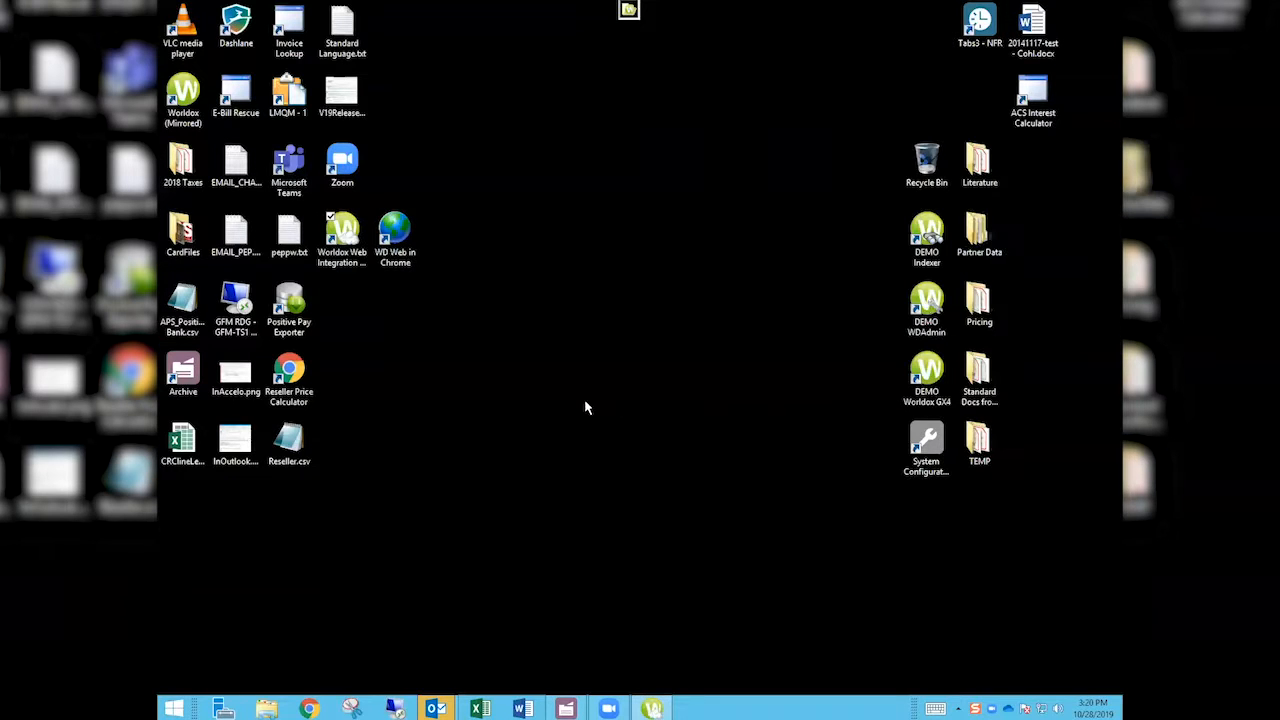
{"action": "left_click_drag", "start_coordinate": [236, 390], "coordinate": [630, 20]}
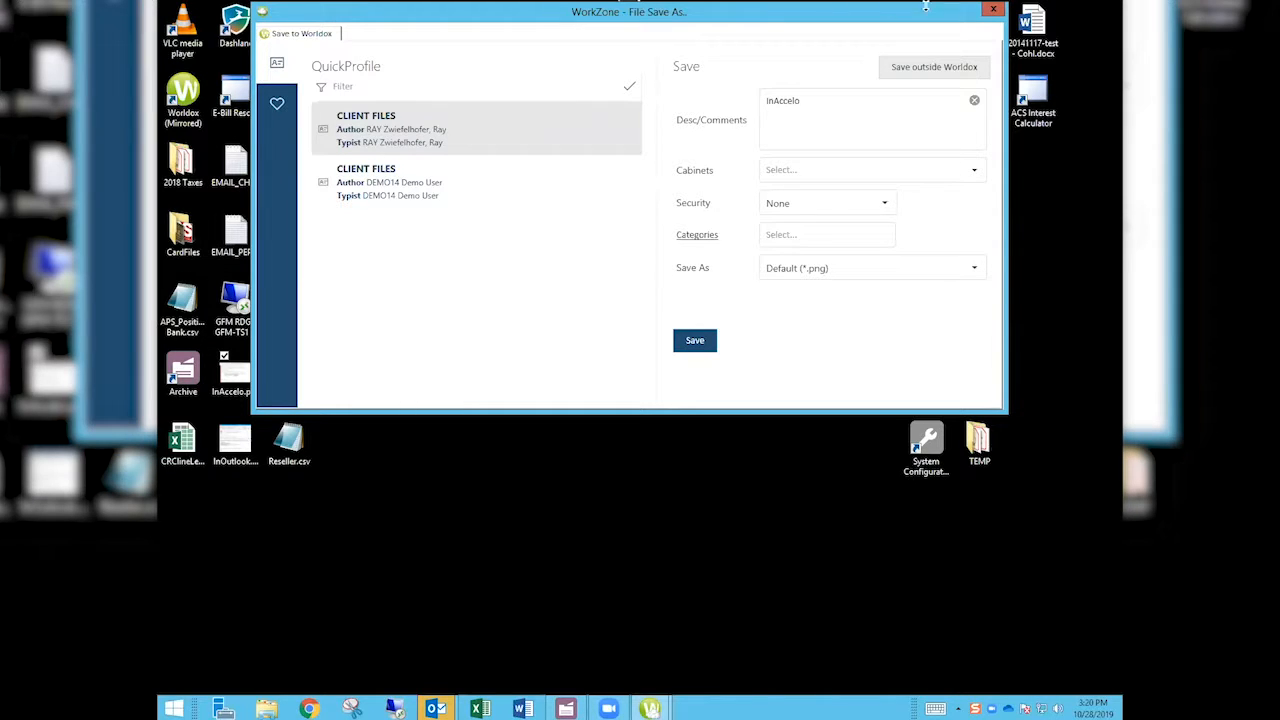
{"action": "left_click", "coordinate": [993, 10]}
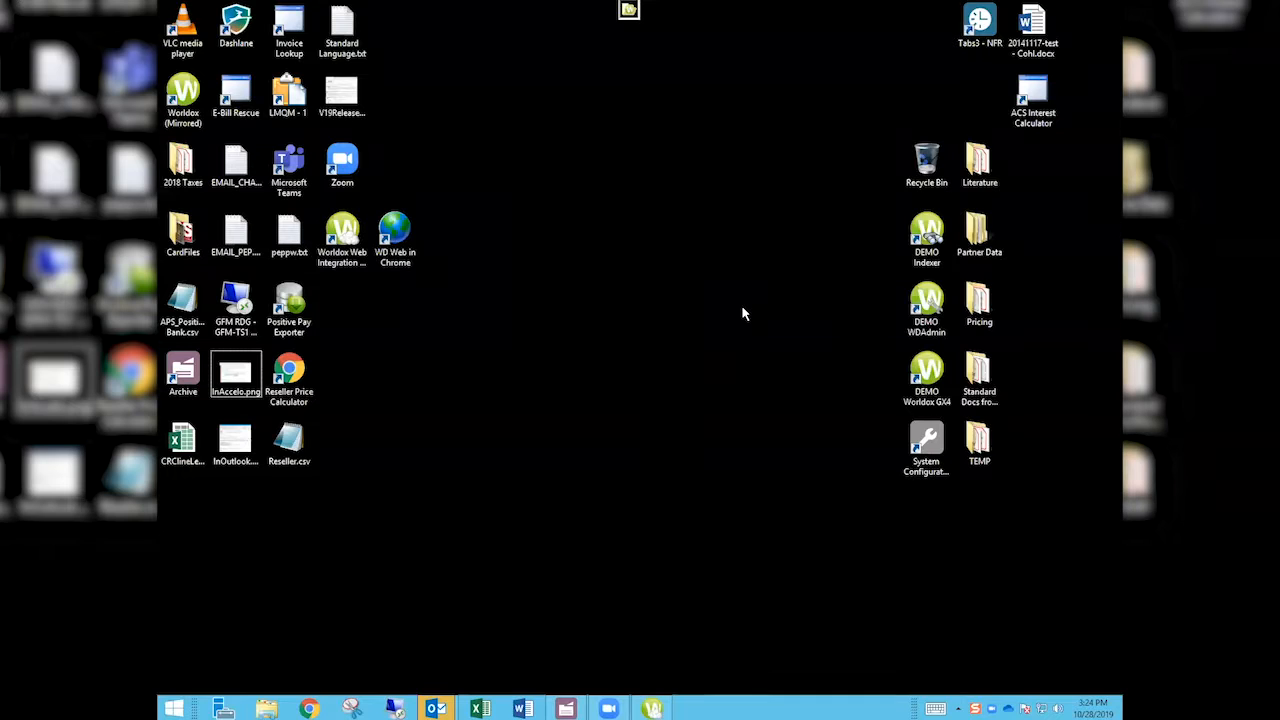
Switch to Chrome and go to the attorneycomputersystems.com website.
{"action": "left_click", "coordinate": [309, 708]}
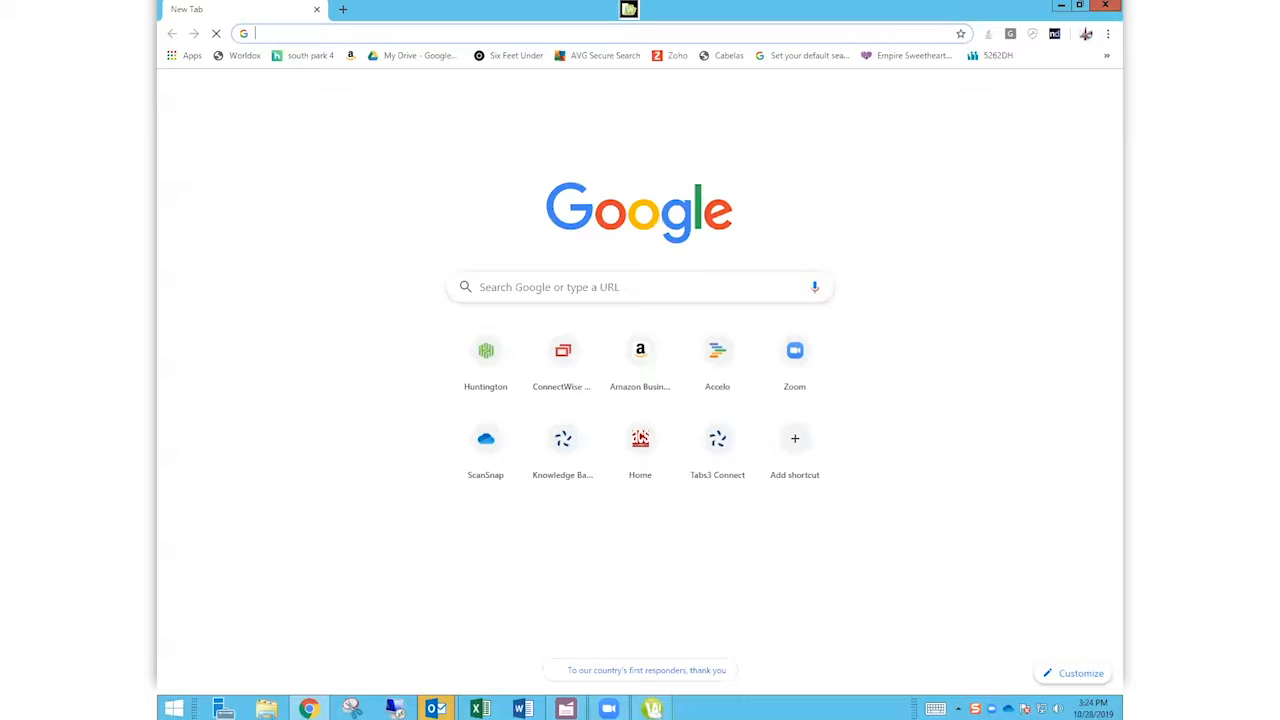
{"action": "type", "text": "att"}
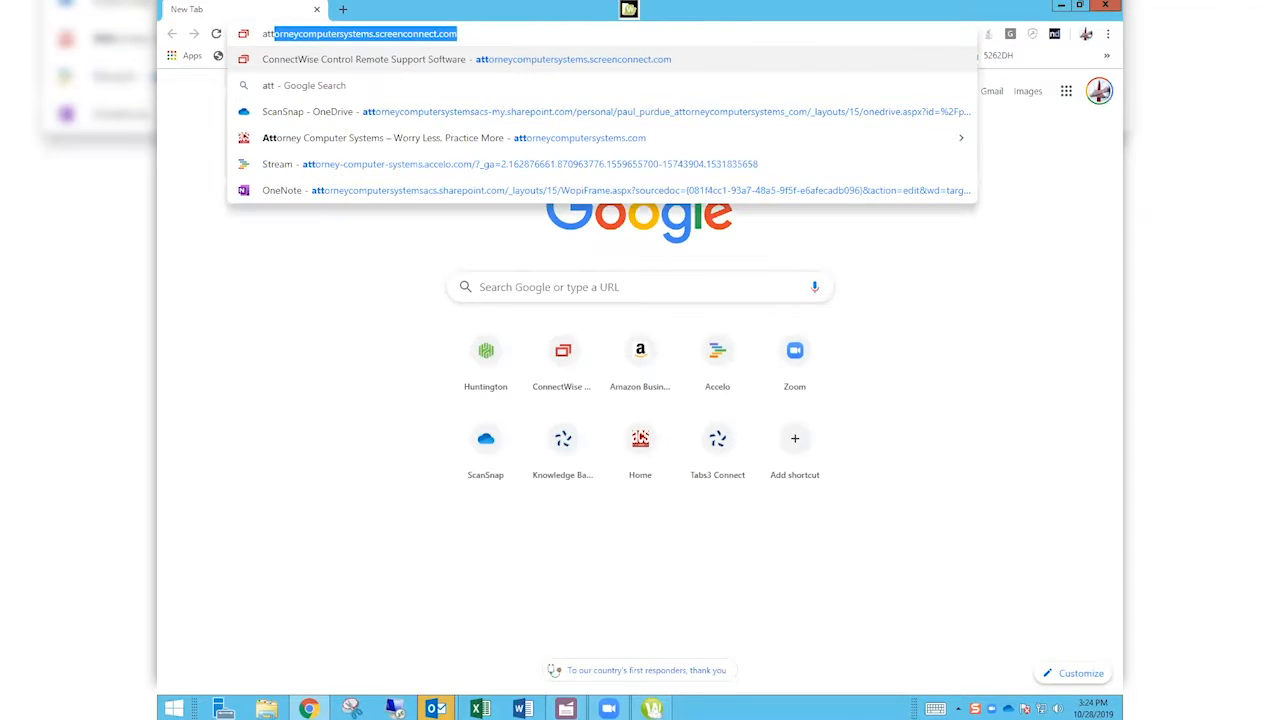
{"action": "key", "text": "Down"}
{"action": "key", "text": "Down"}
{"action": "key", "text": "Down"}
{"action": "key", "text": "Return"}
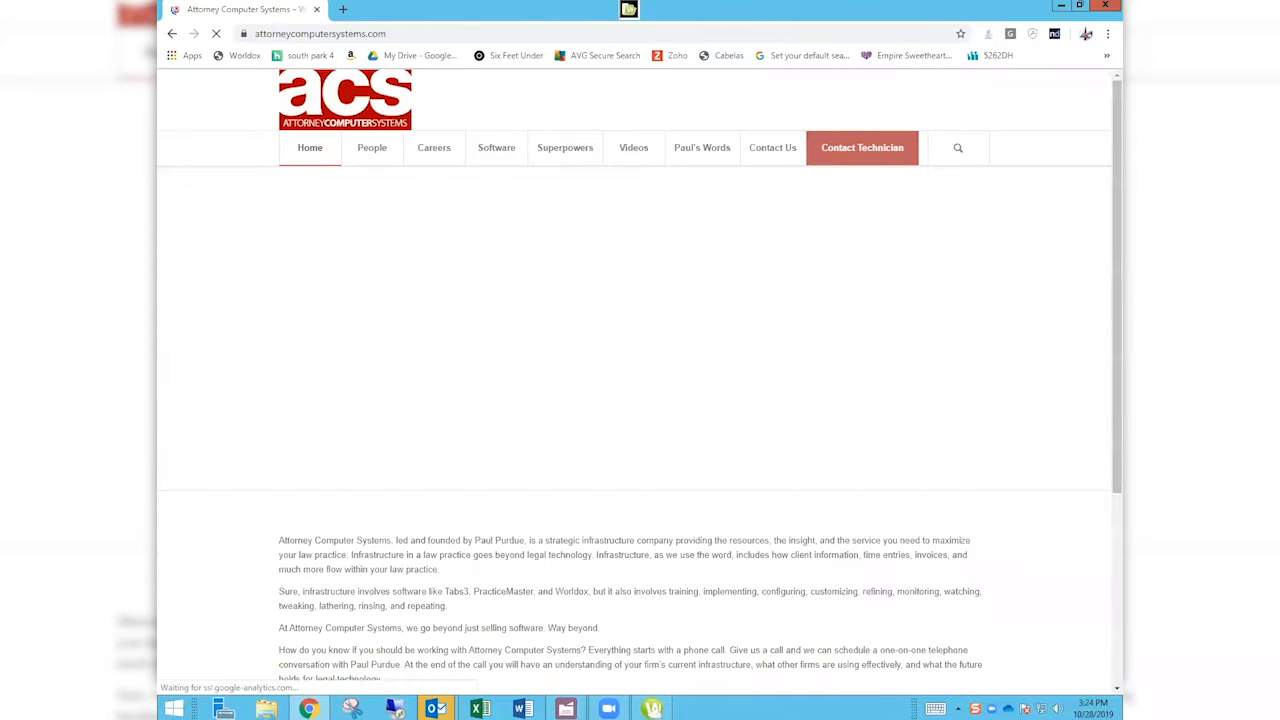
{"action": "left_click", "coordinate": [438, 33]}
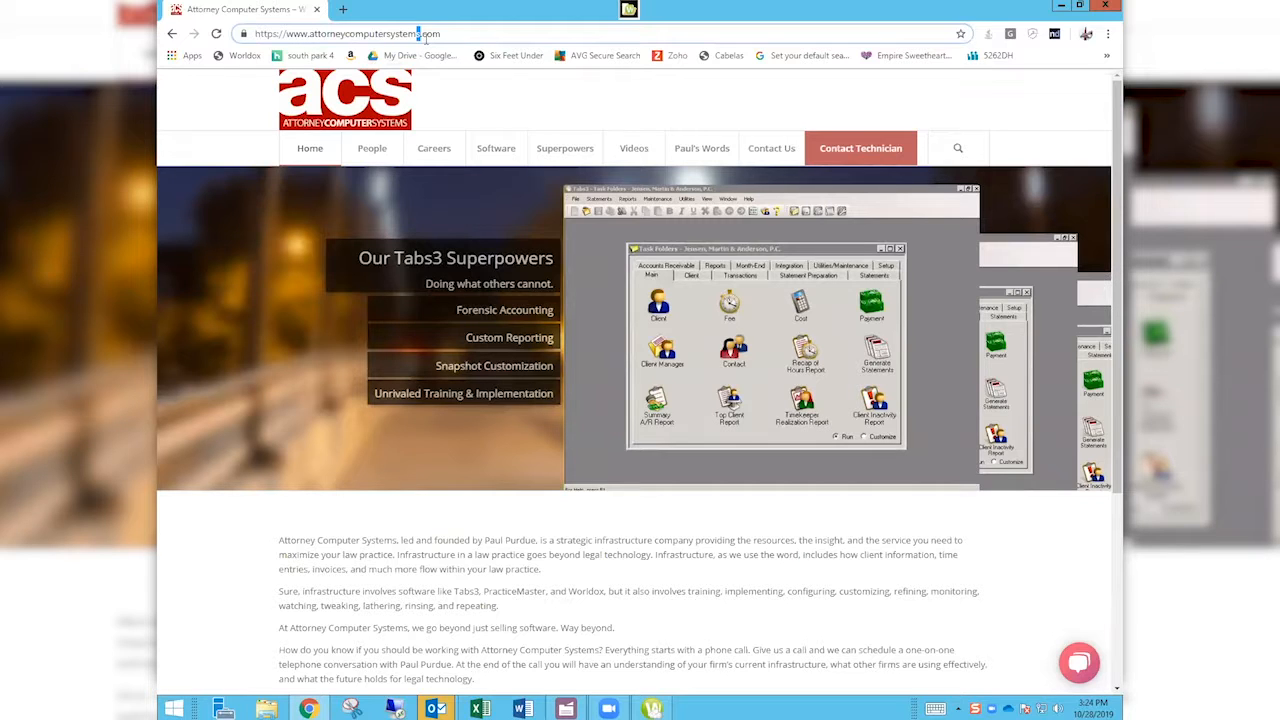
Open the site's Videos page and bring up the Worldox Virtual User Group Meetings page from it.
{"action": "mouse_move", "coordinate": [638, 150]}
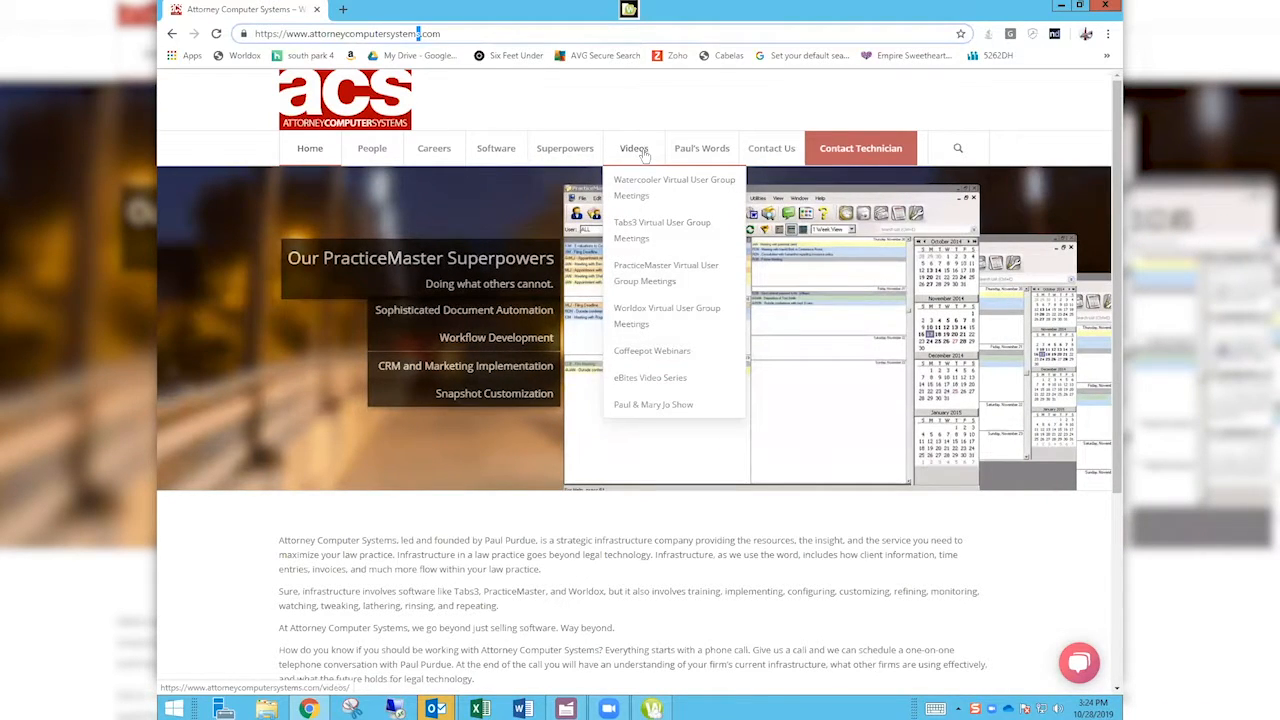
{"action": "left_click", "coordinate": [644, 153]}
{"action": "scroll", "coordinate": [645, 156], "scroll_direction": "down", "scroll_amount": 1}
{"action": "scroll", "coordinate": [645, 156], "scroll_direction": "down", "scroll_amount": 2}
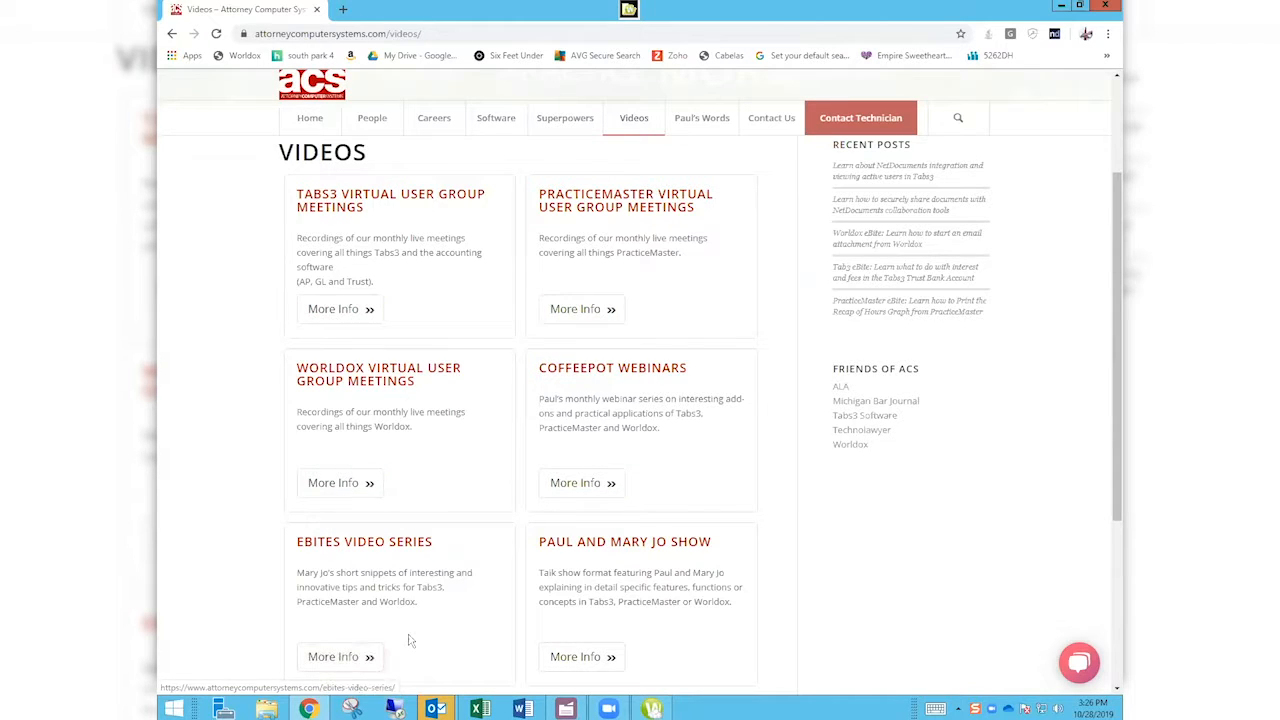
{"action": "left_click", "coordinate": [340, 483]}
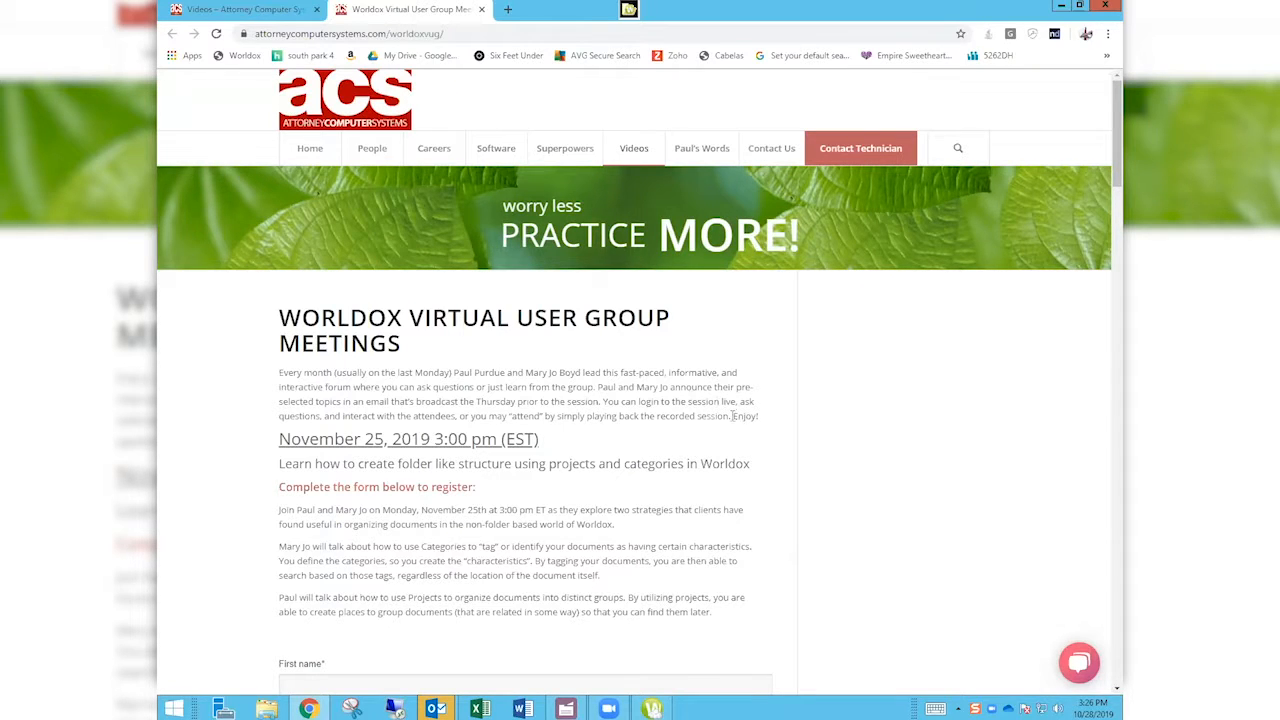
Look through the Worldox Virtual User Group Meetings page, examining the registration form and the list of recorded sessions.
{"action": "scroll", "coordinate": [766, 437], "scroll_direction": "down", "scroll_amount": 3}
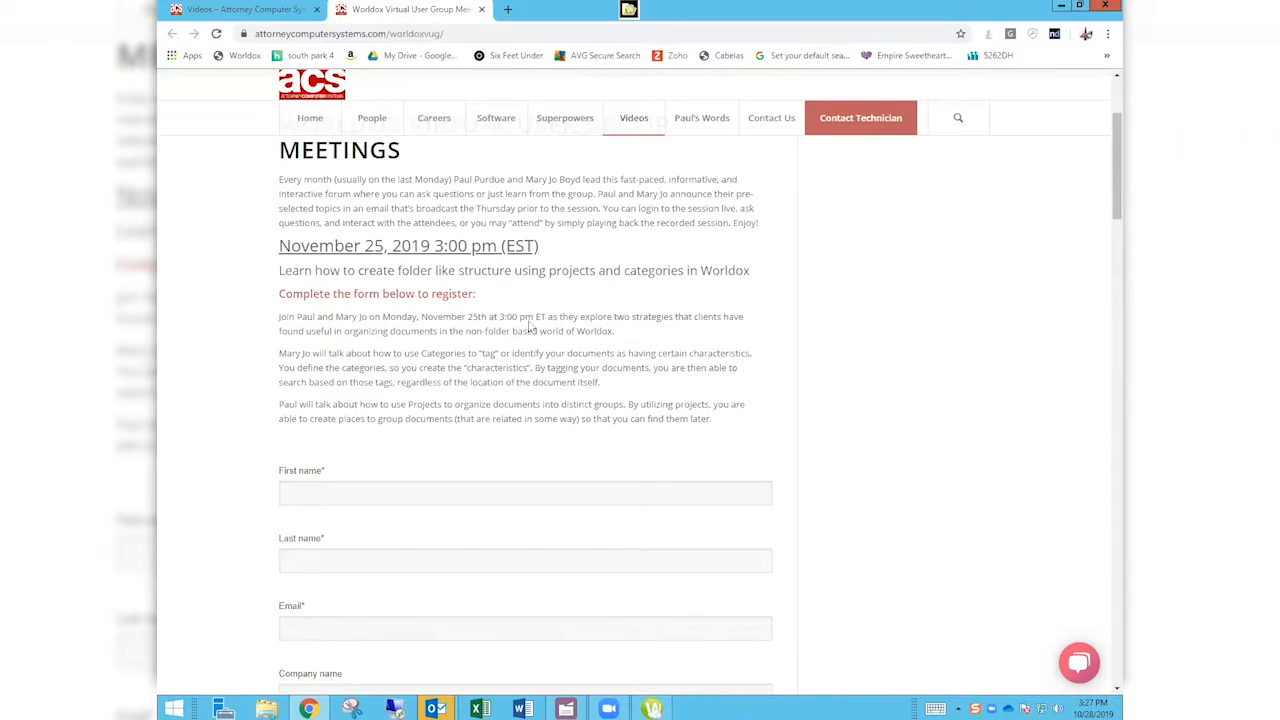
{"action": "scroll", "coordinate": [706, 368], "scroll_direction": "down", "scroll_amount": 3}
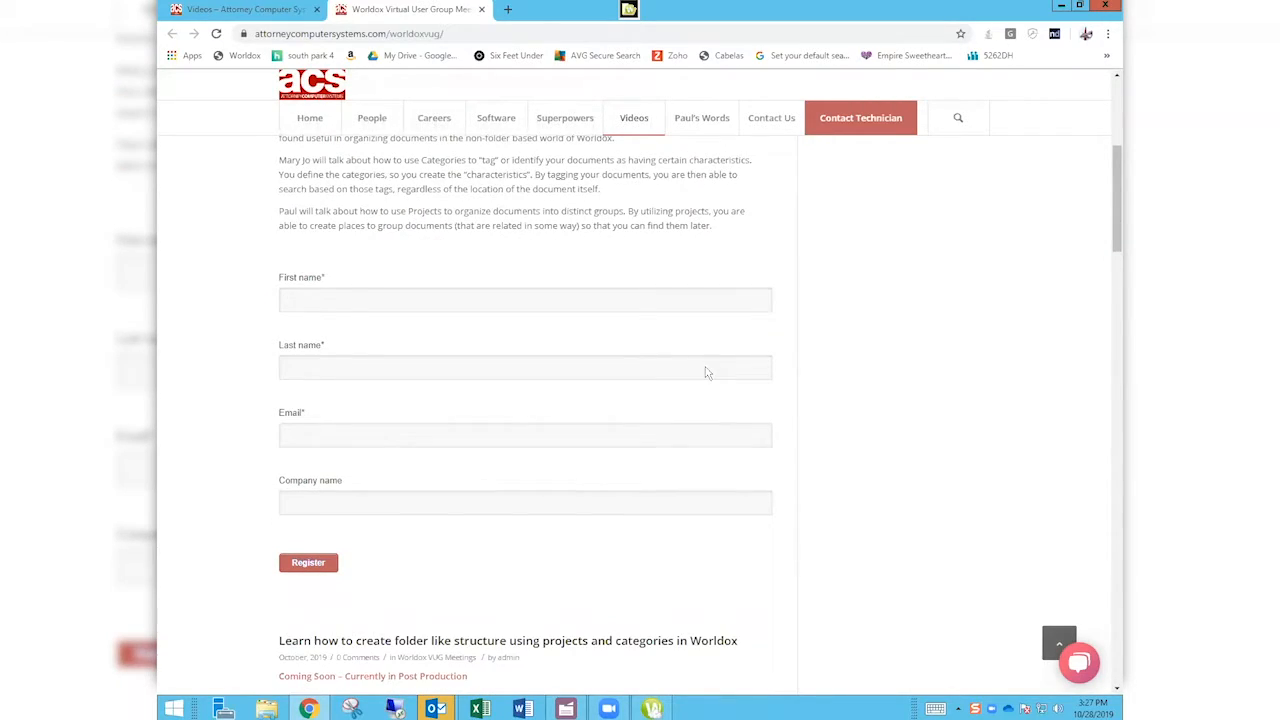
{"action": "scroll", "coordinate": [706, 368], "scroll_direction": "down", "scroll_amount": 4}
{"action": "scroll", "coordinate": [706, 372], "scroll_direction": "down", "scroll_amount": 4}
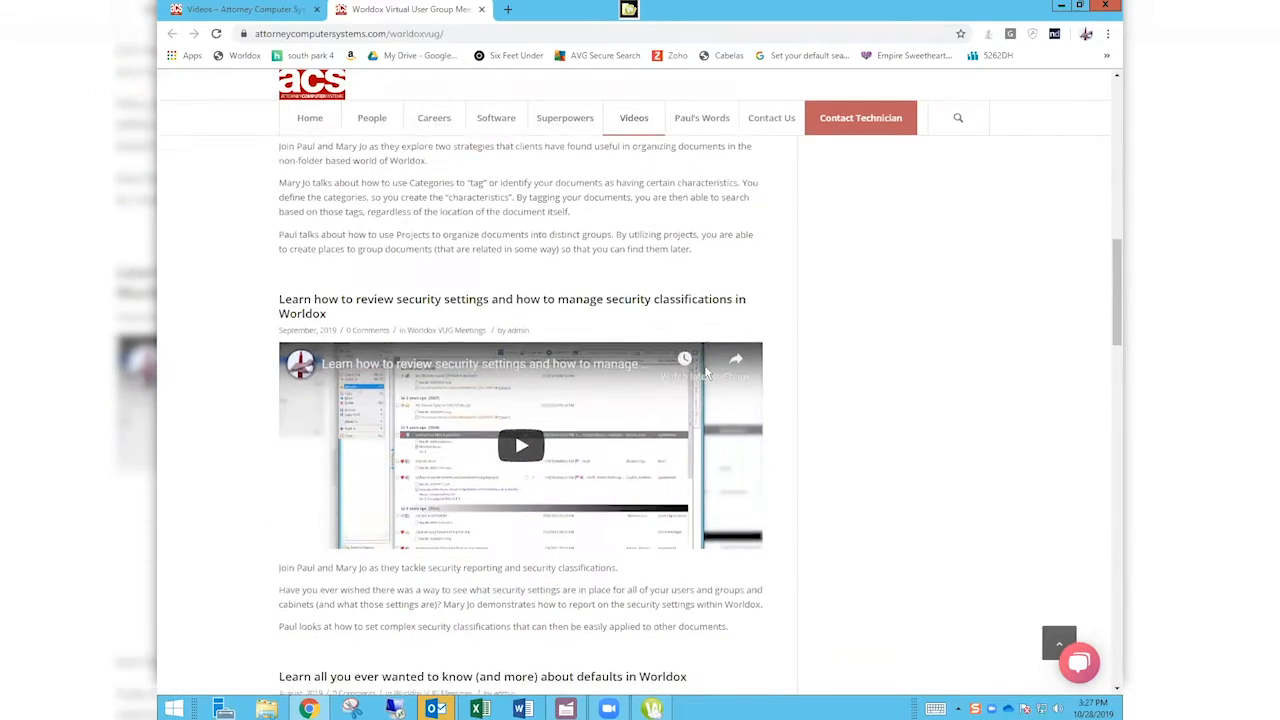
{"action": "scroll", "coordinate": [706, 372], "scroll_direction": "down", "scroll_amount": 1}
{"action": "scroll", "coordinate": [706, 372], "scroll_direction": "down", "scroll_amount": 1}
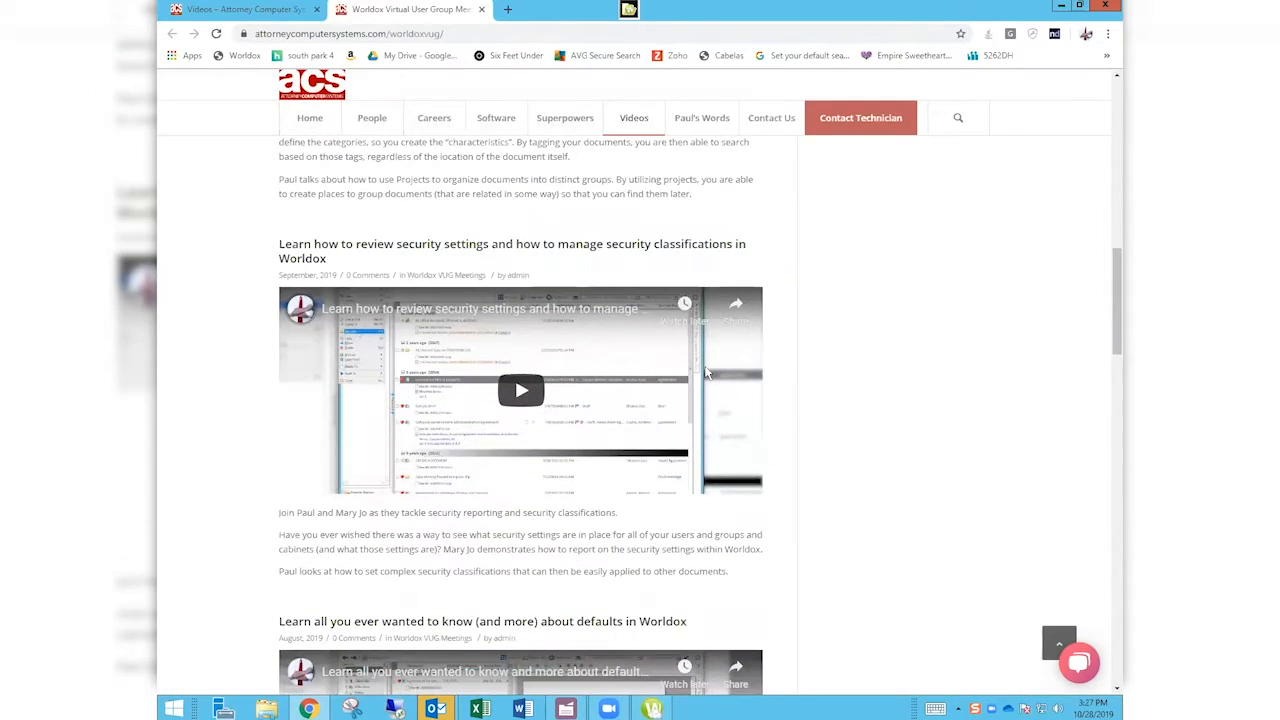
{"action": "scroll", "coordinate": [706, 372], "scroll_direction": "up", "scroll_amount": 2}
{"action": "scroll", "coordinate": [706, 372], "scroll_direction": "up", "scroll_amount": 2}
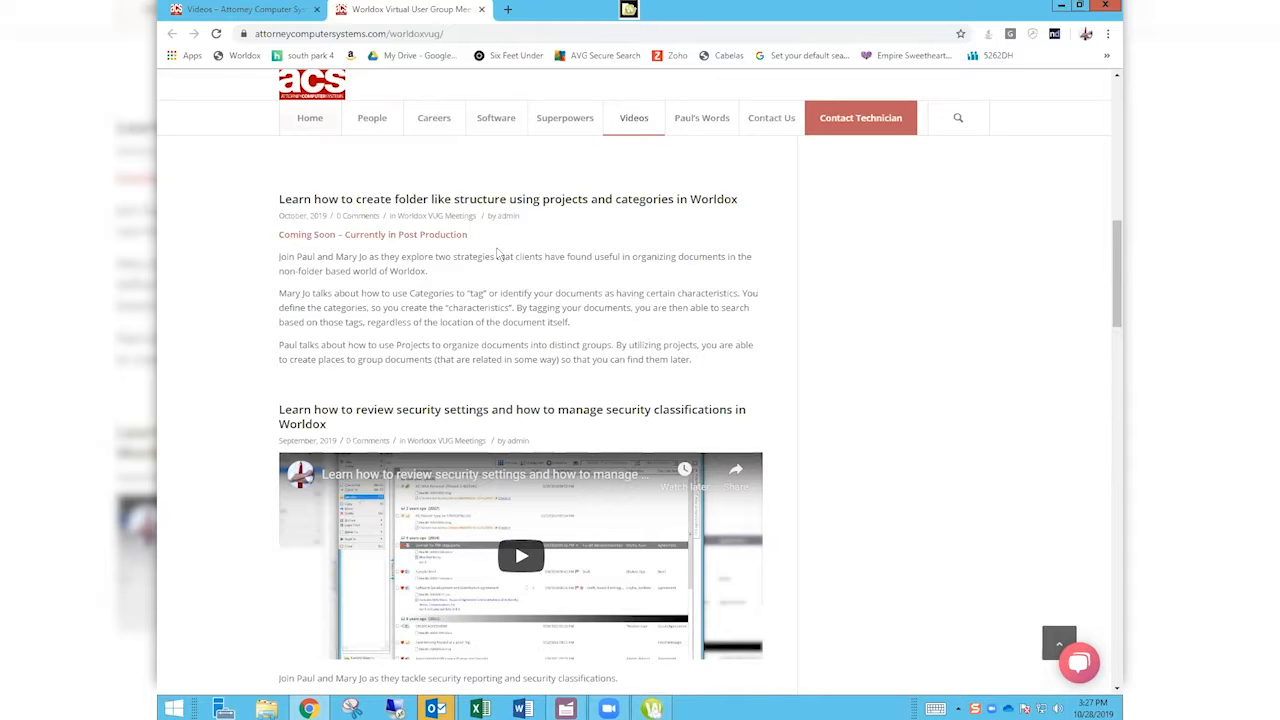
{"action": "scroll", "coordinate": [497, 254], "scroll_direction": "down", "scroll_amount": 3}
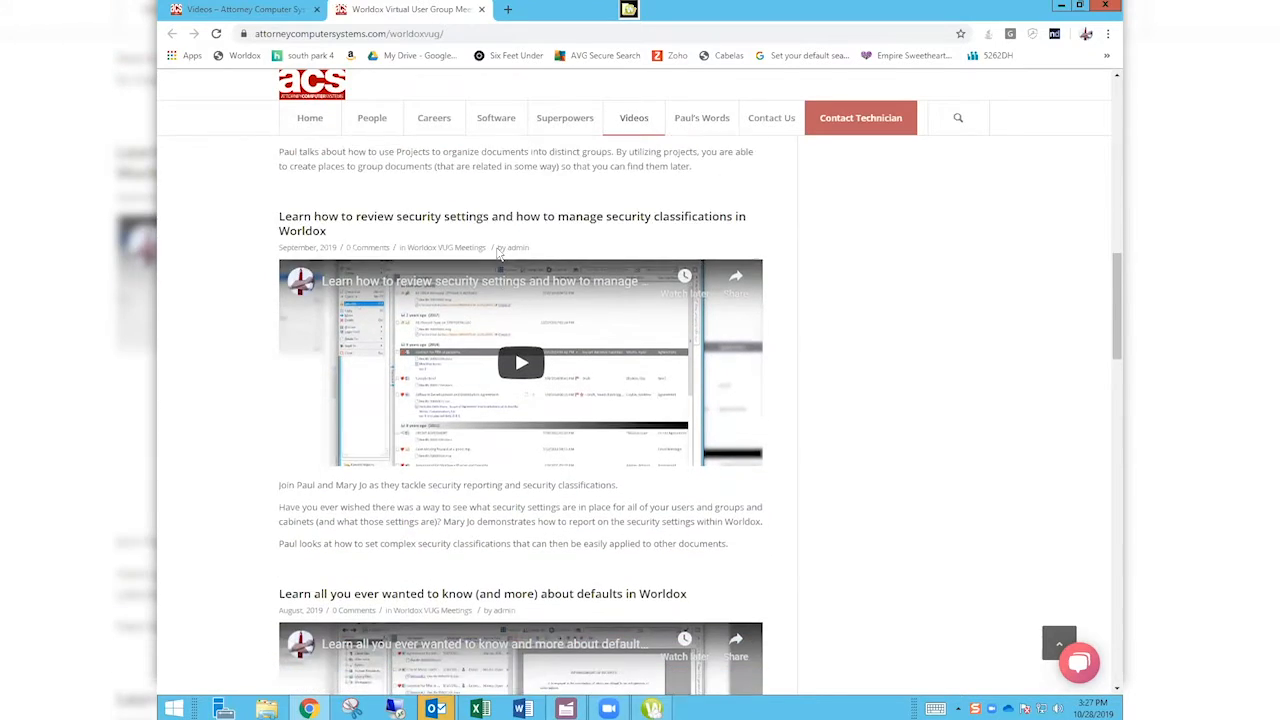
{"action": "scroll", "coordinate": [497, 254], "scroll_direction": "down", "scroll_amount": 20}
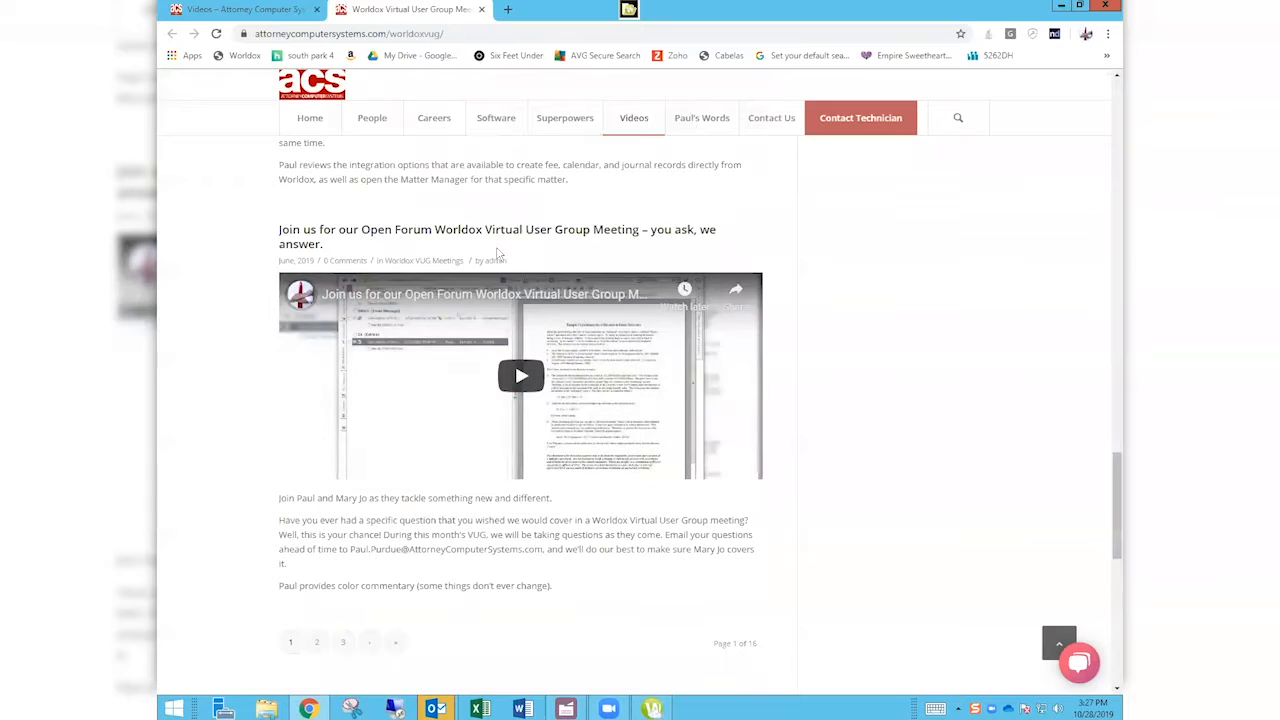
{"action": "scroll", "coordinate": [500, 254], "scroll_direction": "up", "scroll_amount": 6}
{"action": "scroll", "coordinate": [500, 254], "scroll_direction": "down", "scroll_amount": 6}
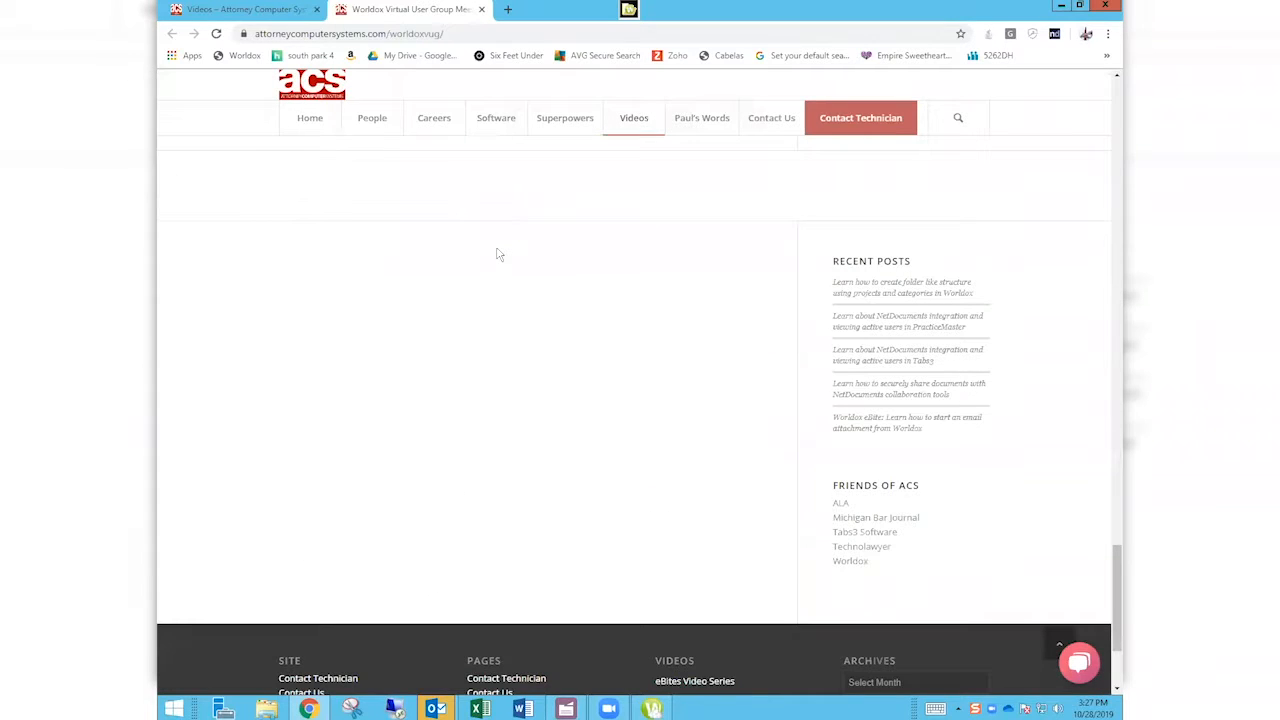
{"action": "scroll", "coordinate": [497, 254], "scroll_direction": "up", "scroll_amount": 6}
{"action": "scroll", "coordinate": [497, 254], "scroll_direction": "down", "scroll_amount": 1}
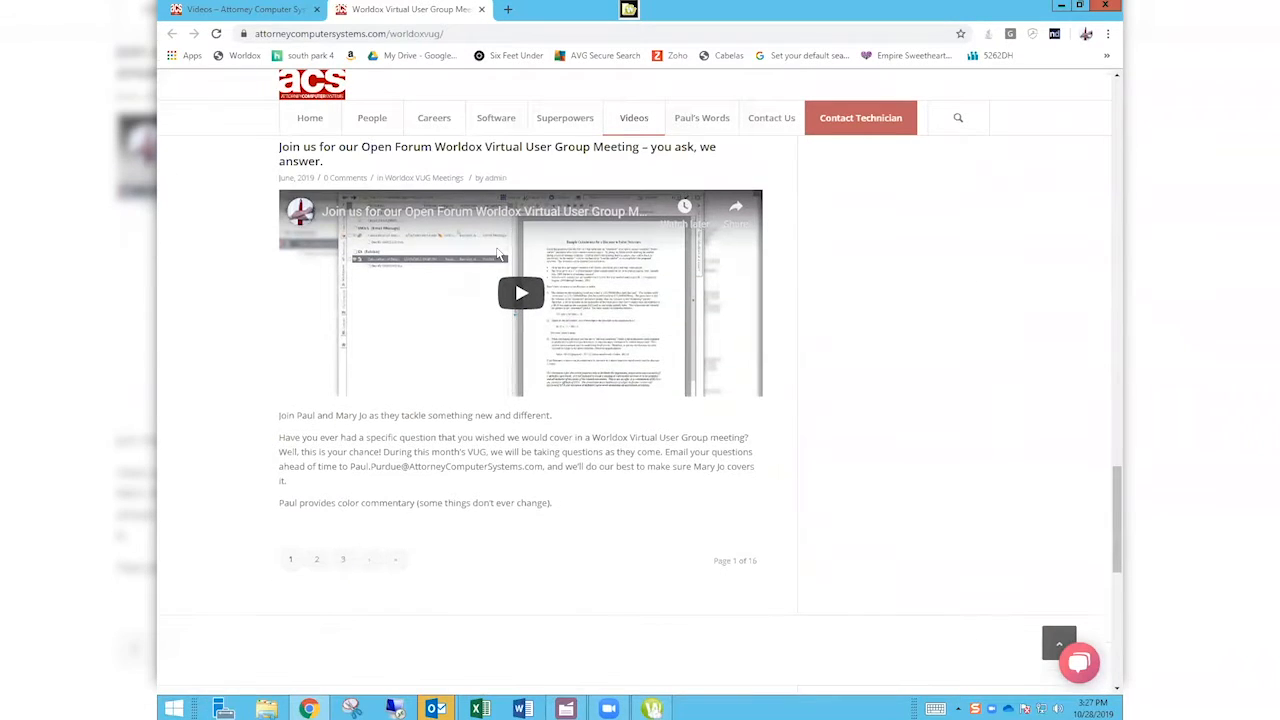